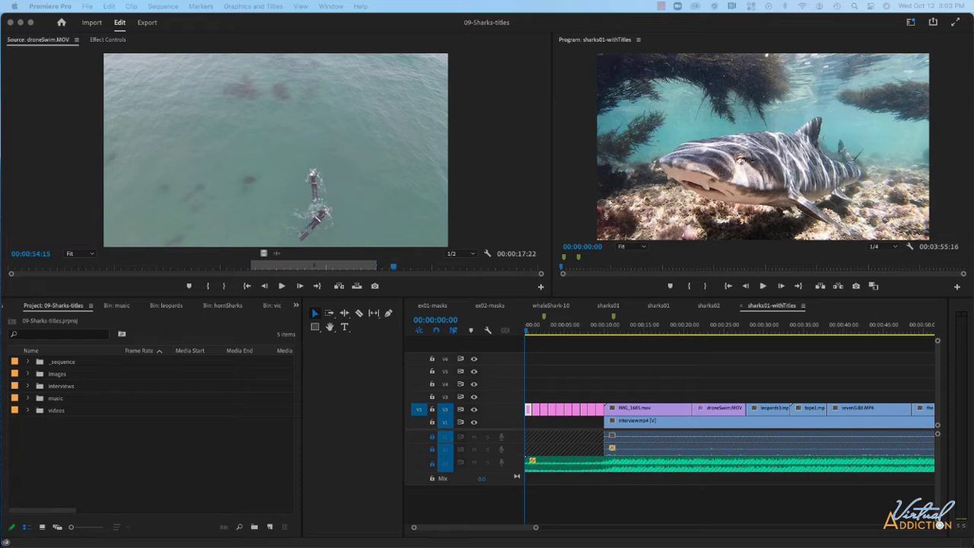
# Play the sequence to 00:00:10:00 and turn on safe margins in the Program Monitor.
pyautogui.click(596, 368)
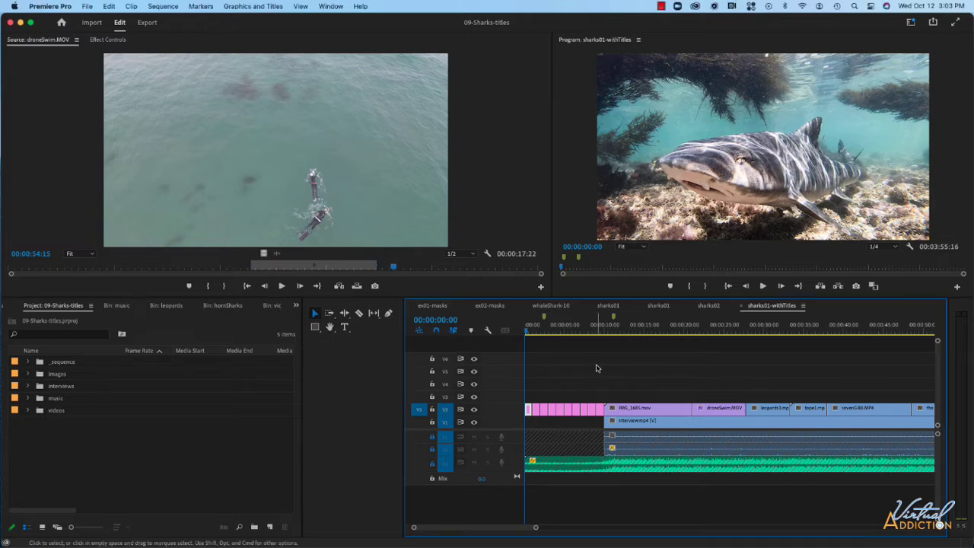
pyautogui.press('space')
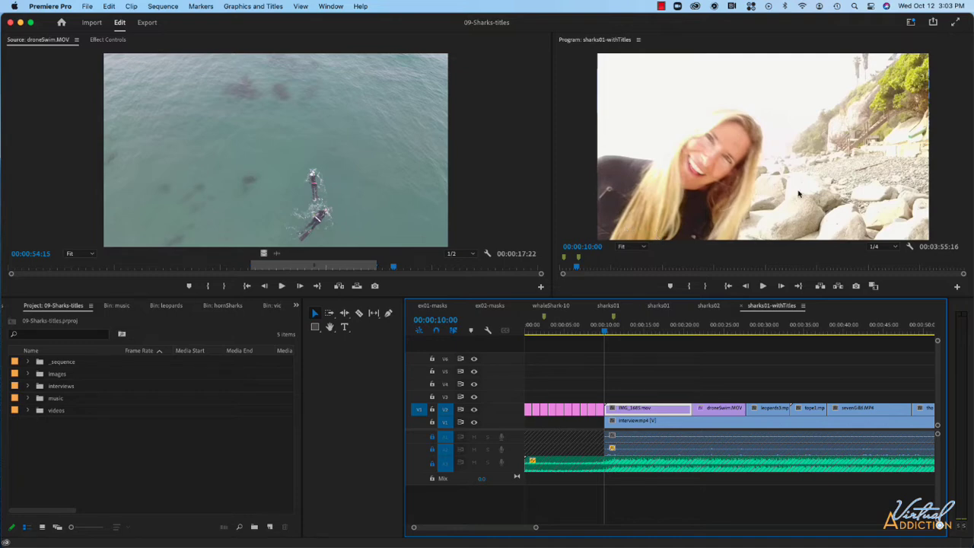
pyautogui.click(909, 248)
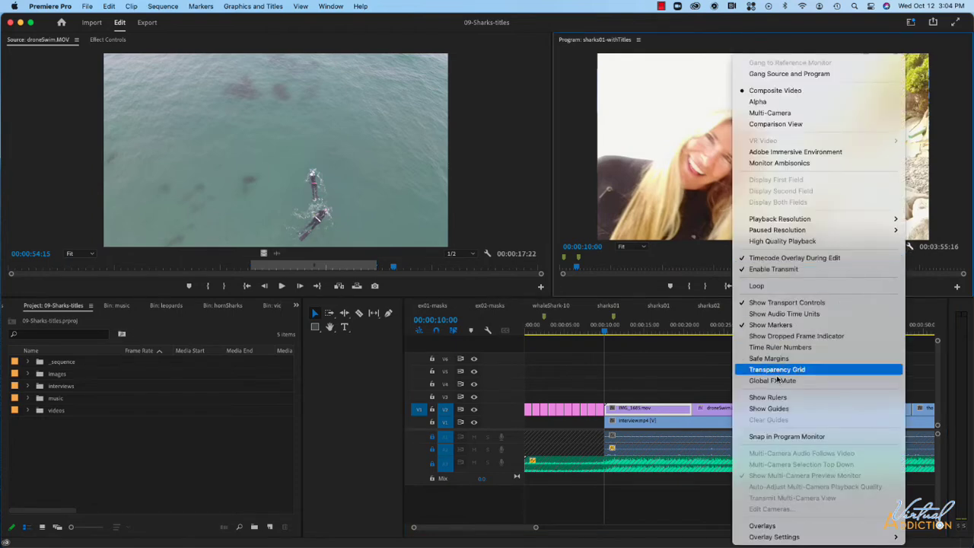
pyautogui.click(780, 361)
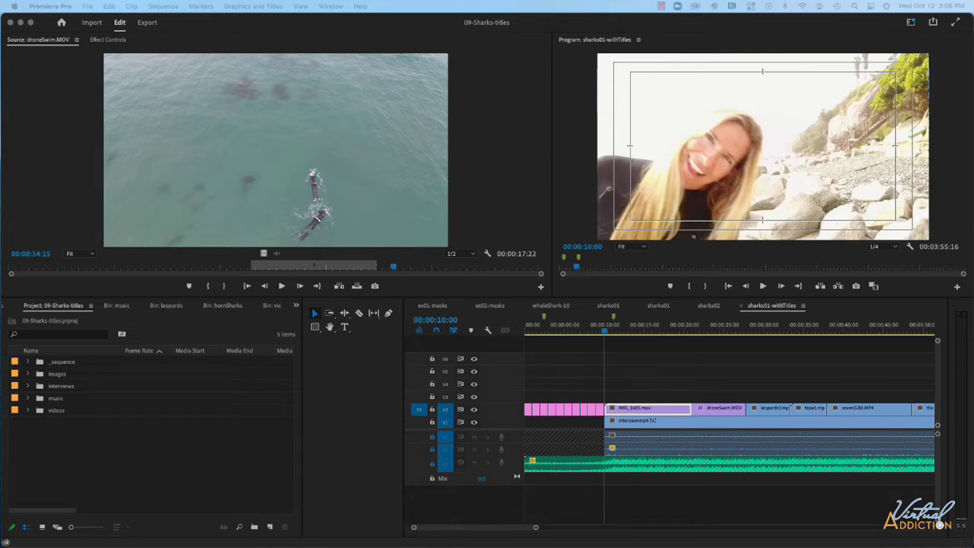
# Add a text layer at the lower-left corner of the title-safe area and replace its placeholder with the woman's first name.
pyautogui.click(609, 355)
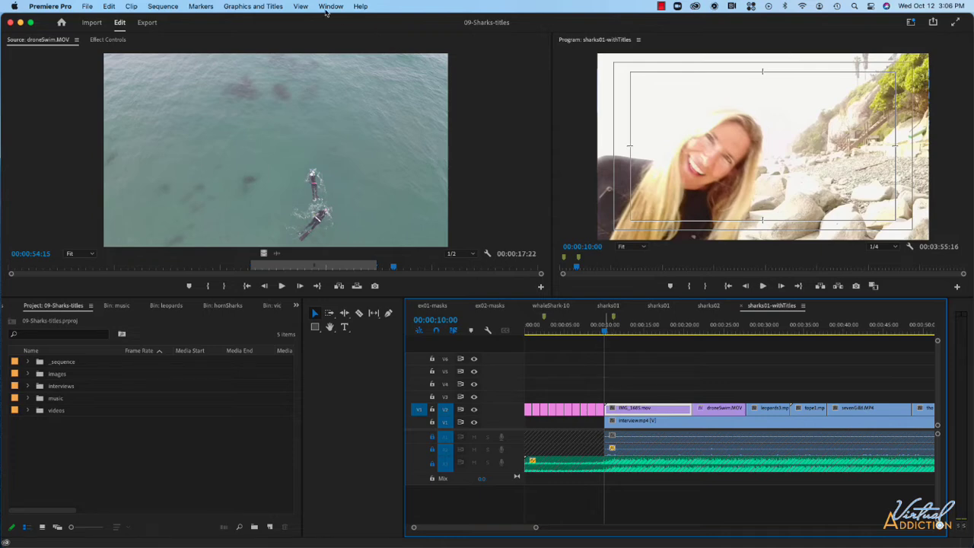
pyautogui.click(243, 7)
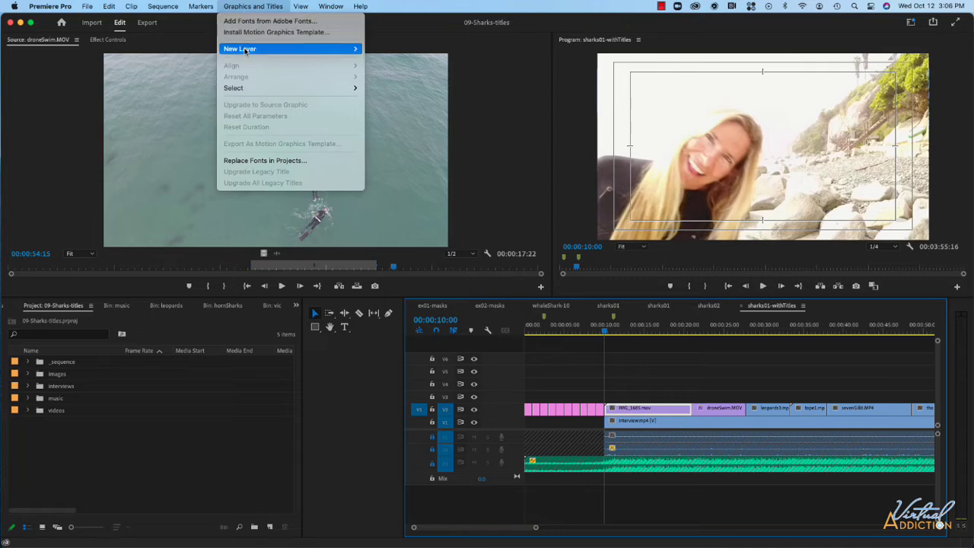
pyautogui.moveTo(245, 50)
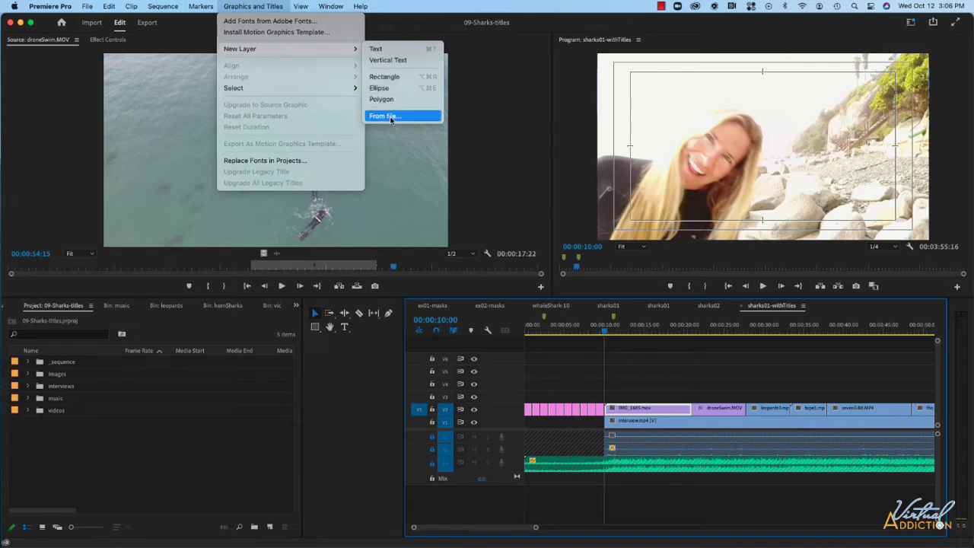
pyautogui.click(378, 48)
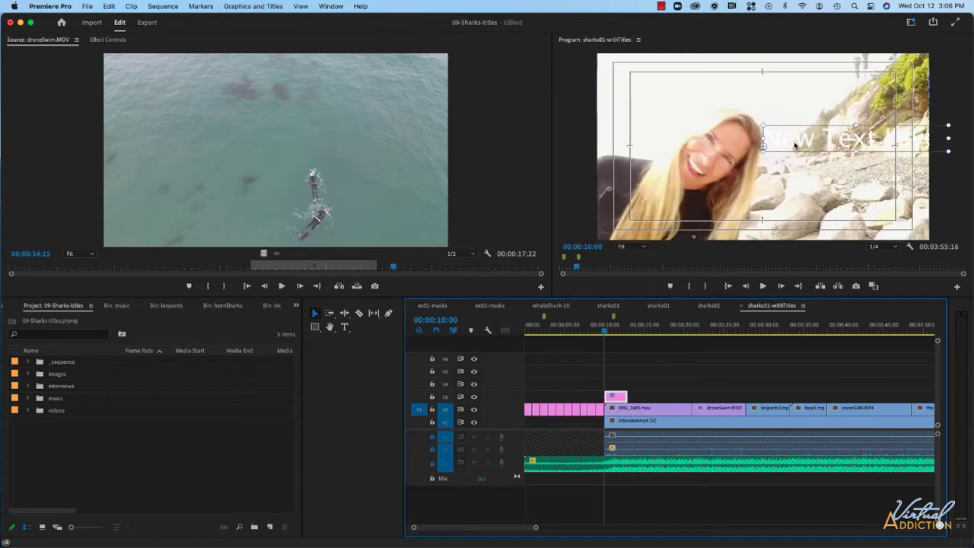
pyautogui.moveTo(794, 145); pyautogui.dragTo(660, 210)
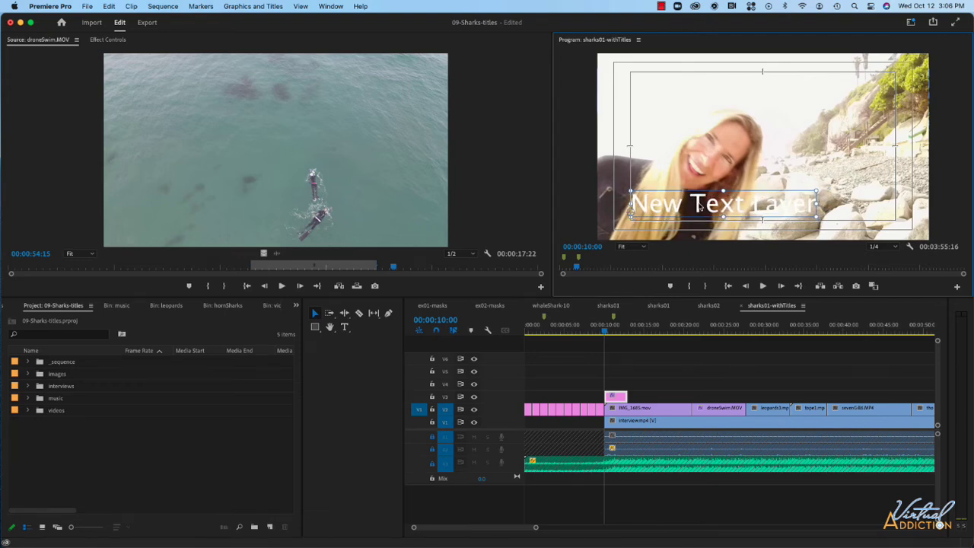
pyautogui.doubleClick(698, 204)
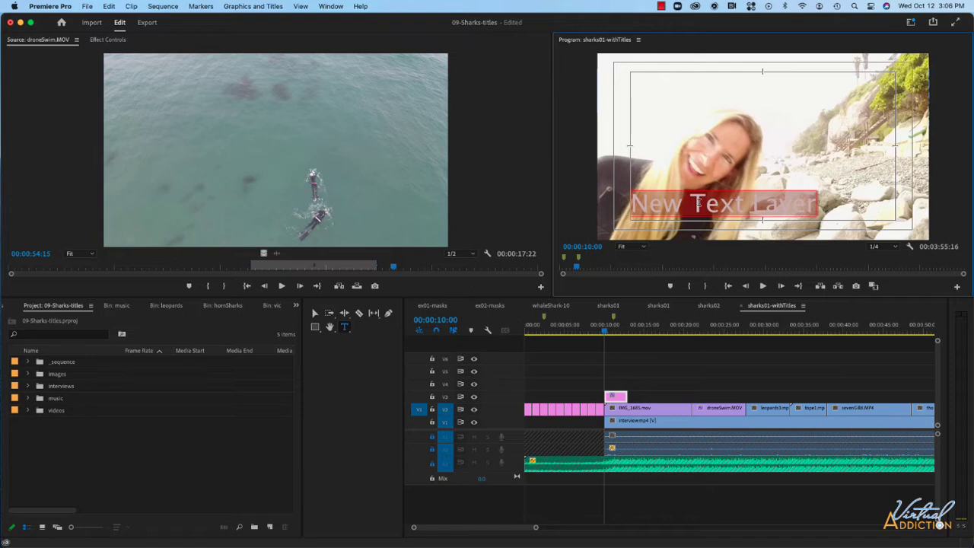
pyautogui.write('Emily')
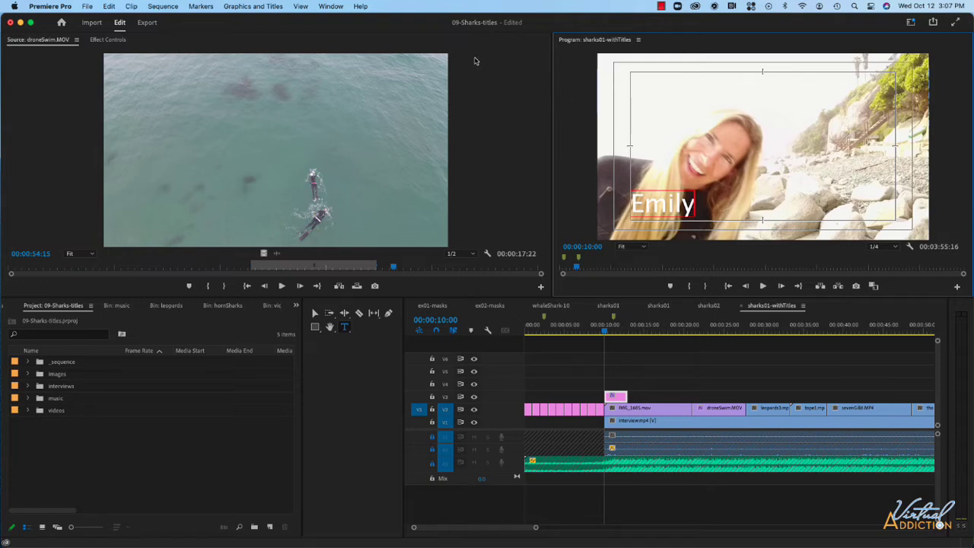
# Add a second text layer to the same graphic reading "Ocean freediver & swimmer".
pyautogui.click(249, 7)
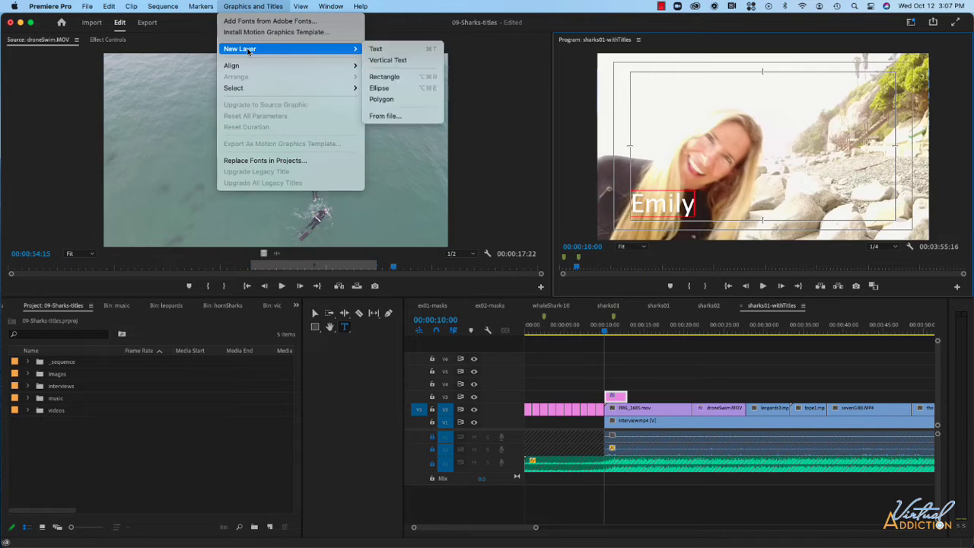
pyautogui.click(396, 50)
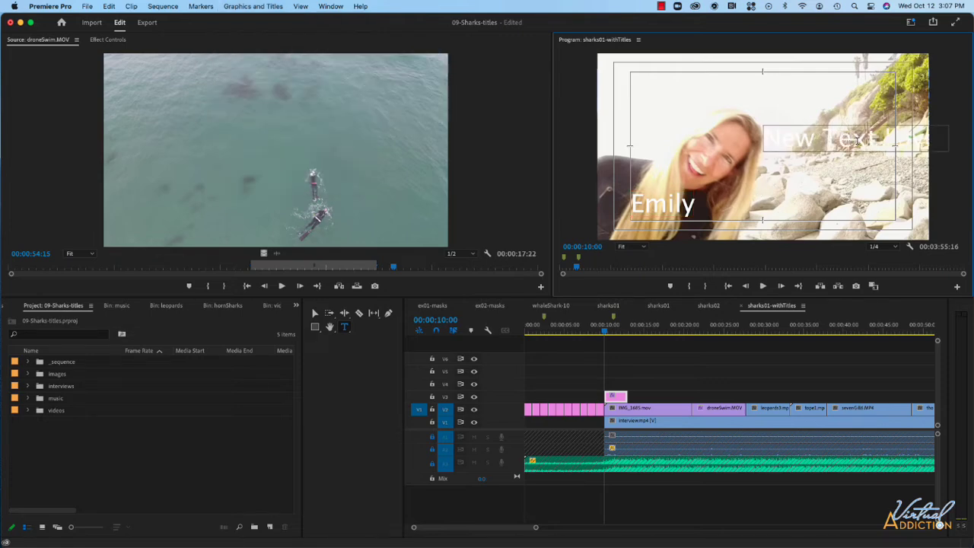
pyautogui.write('Ocean')
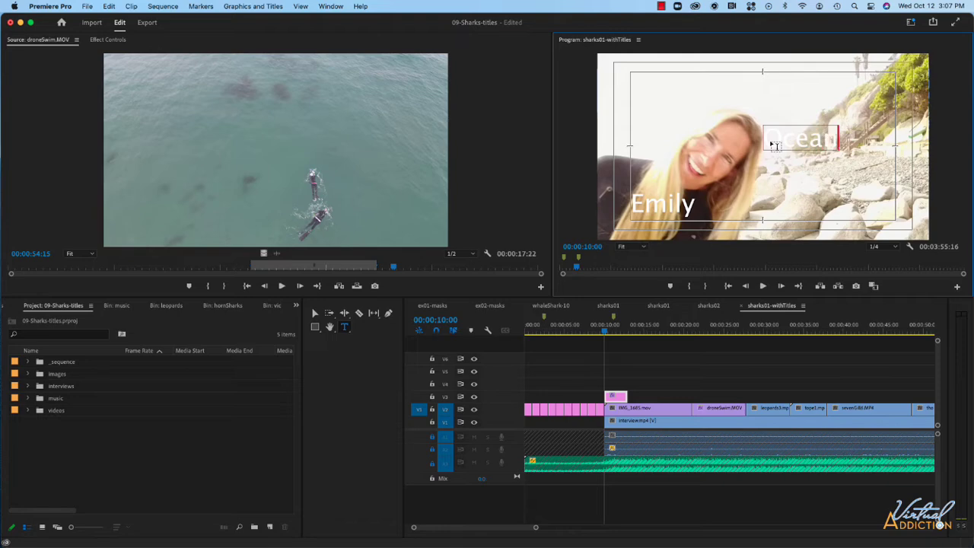
pyautogui.write(' frenzy')
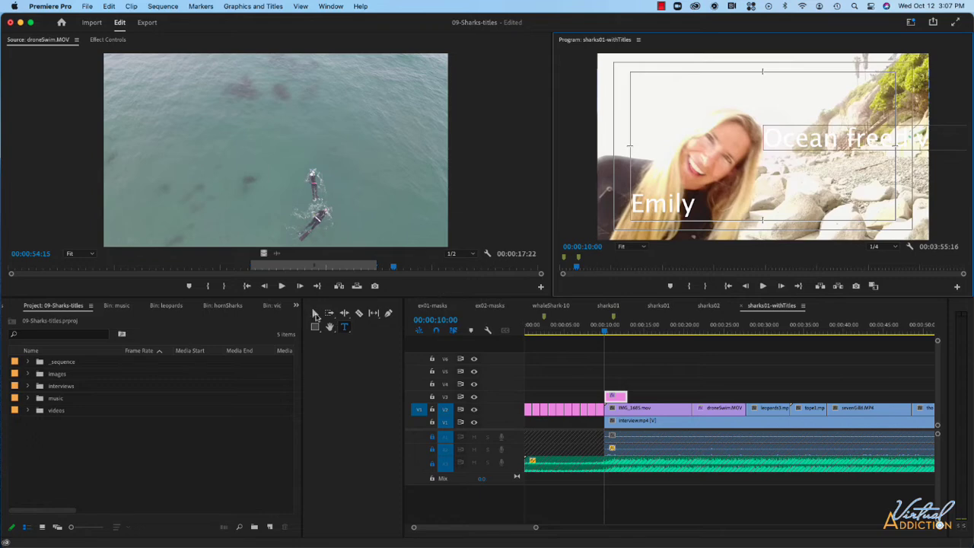
# Widen the timeline area and move the "Ocean freediver & swimmer" text to the left title-safe line, above the name.
pyautogui.moveTo(404, 339); pyautogui.dragTo(320, 341)
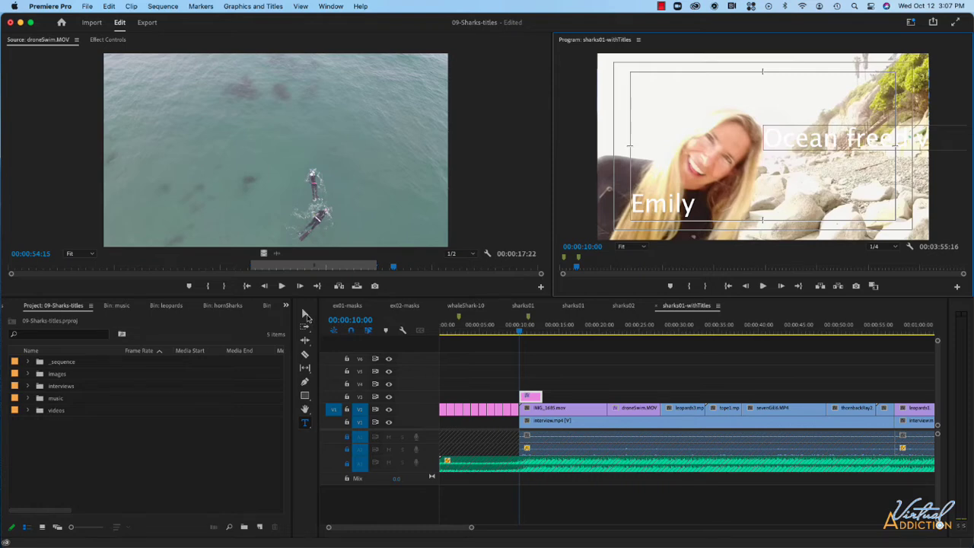
pyautogui.click(306, 313)
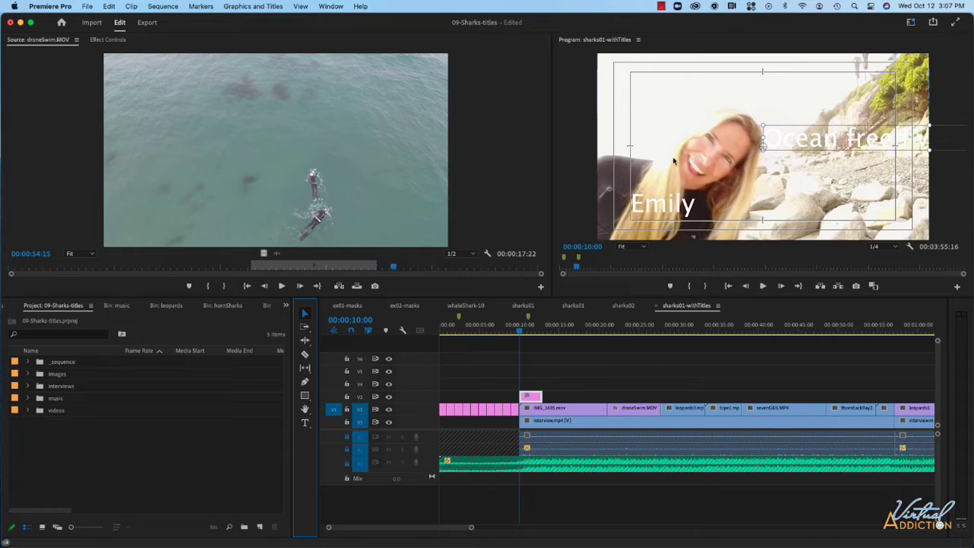
pyautogui.click(712, 150)
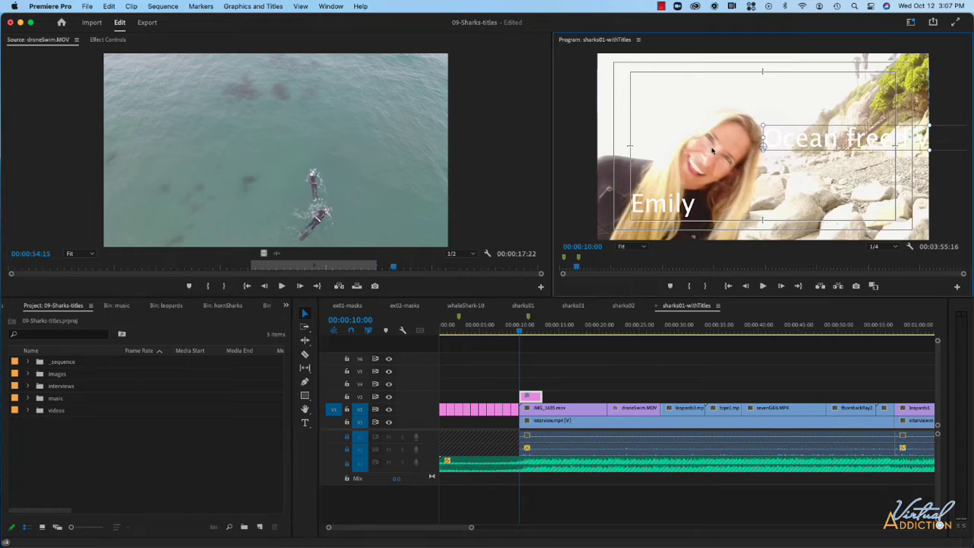
pyautogui.moveTo(712, 151); pyautogui.dragTo(771, 154)
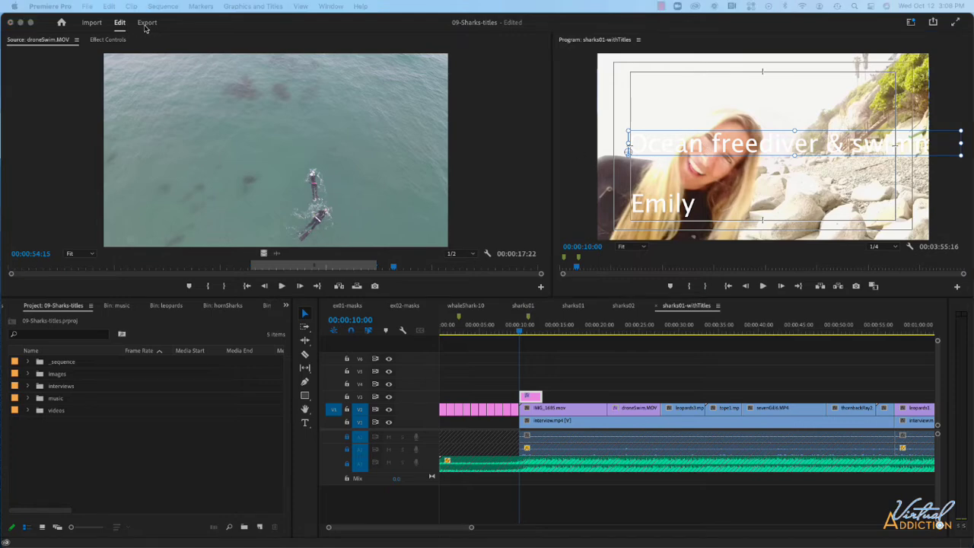
# Show the source text and appearance settings of the "Ocean freediver & swimmer" layer in Effect Controls.
pyautogui.click(112, 44)
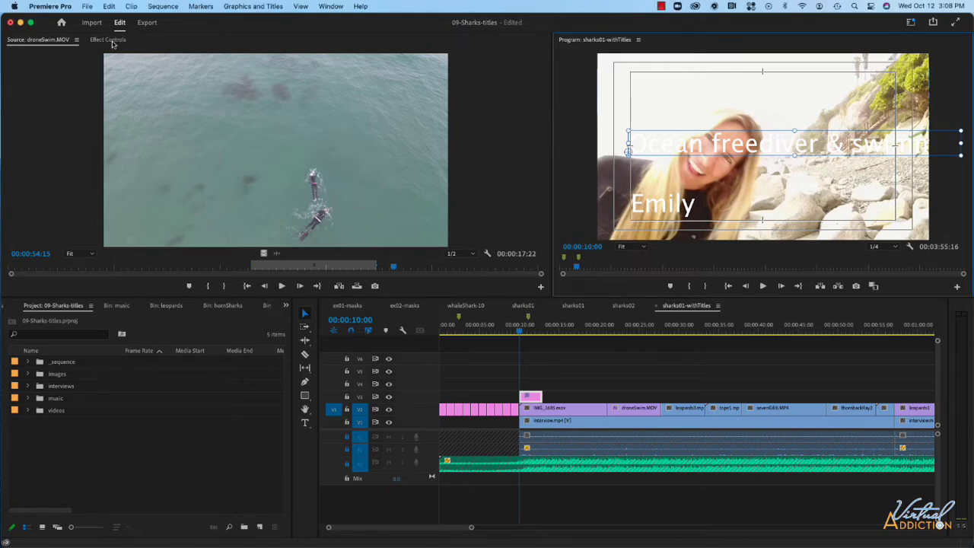
pyautogui.click(111, 42)
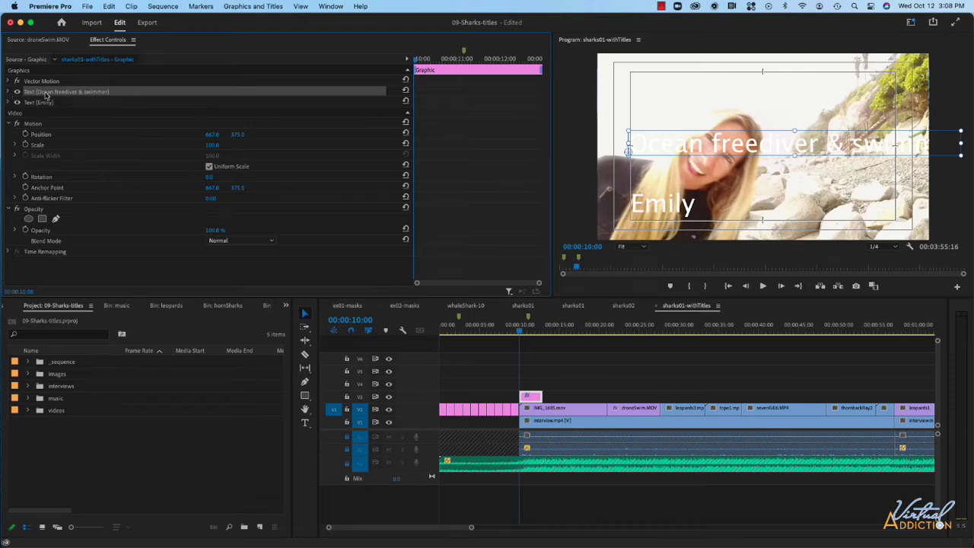
pyautogui.click(7, 92)
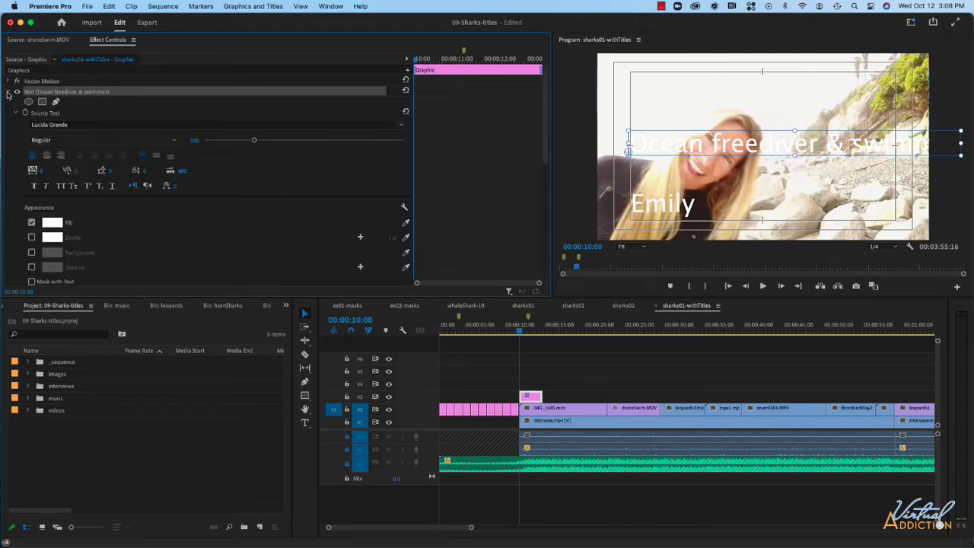
# Try the Advertising Script Monoline font on the "Ocean freediver & swimmer" text.
pyautogui.click(401, 128)
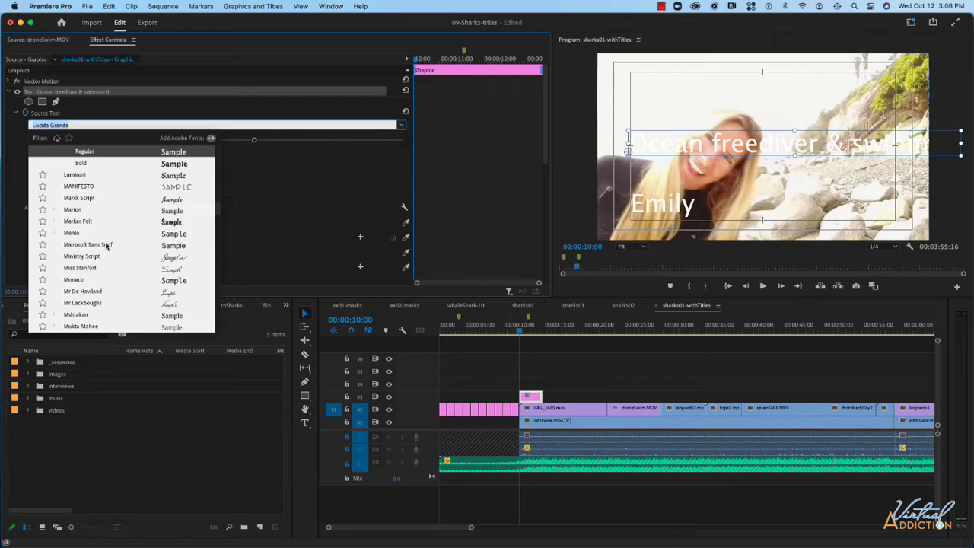
pyautogui.scroll(-6, 137, 260)
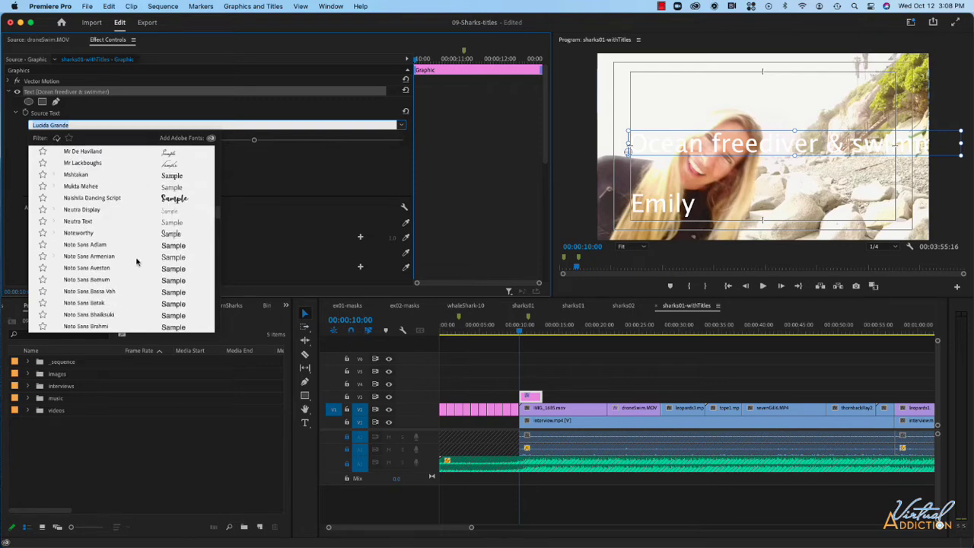
pyautogui.scroll(-3, 137, 262)
pyautogui.scroll(-4, 136, 262)
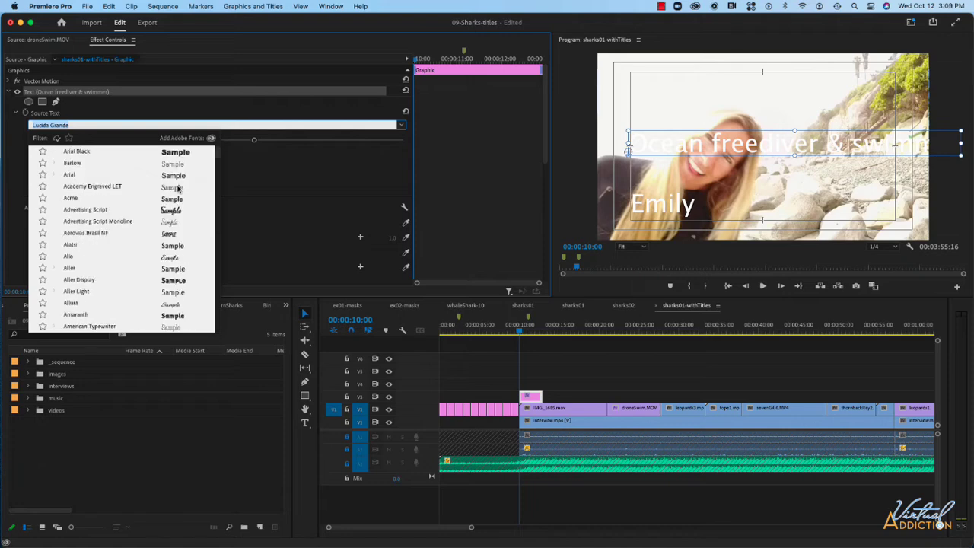
pyautogui.click(169, 225)
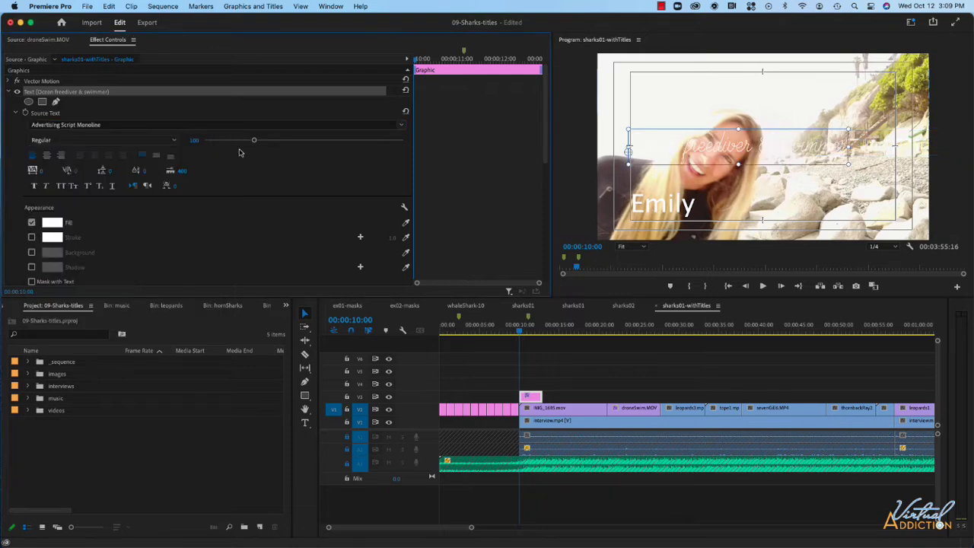
# Change the fill of the "Ocean freediver & swimmer" text to a dark blue.
pyautogui.click(53, 223)
pyautogui.click(506, 310)
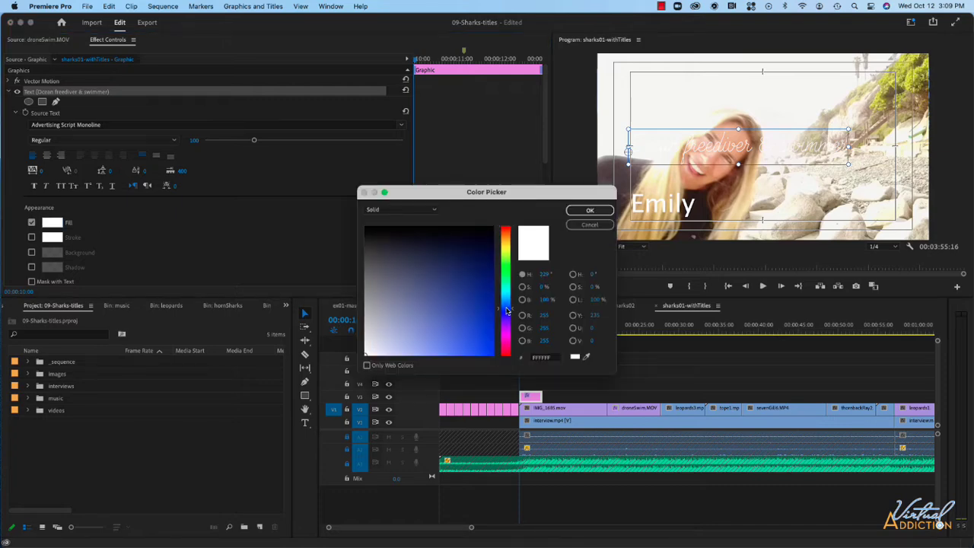
pyautogui.click(484, 344)
pyautogui.press('Return')
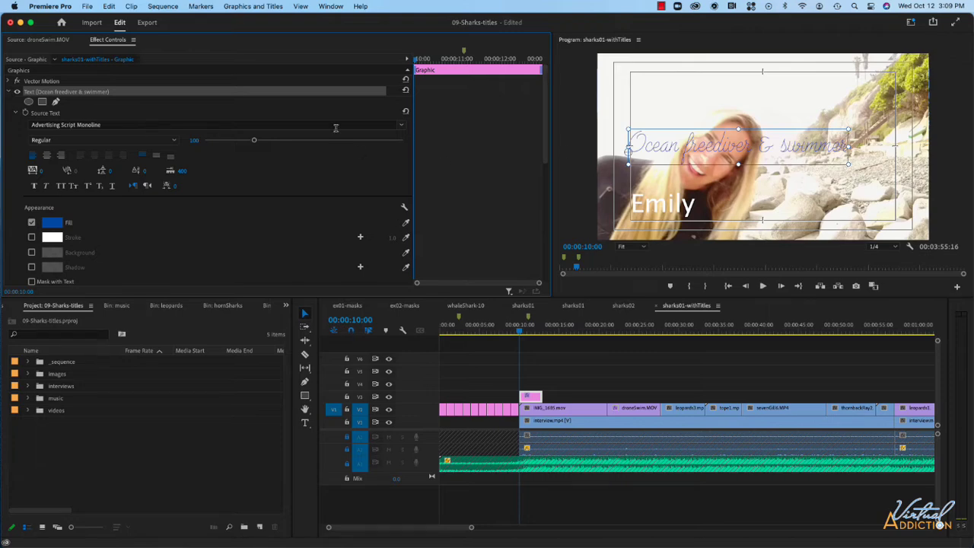
# Set the "Ocean freediver & swimmer" text to the Arial font at size 50.
pyautogui.click(401, 125)
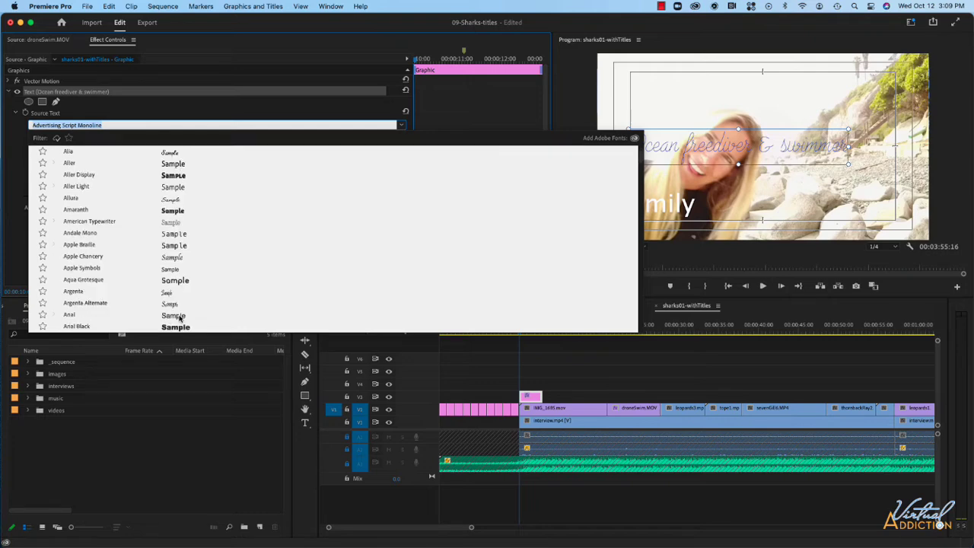
pyautogui.click(180, 320)
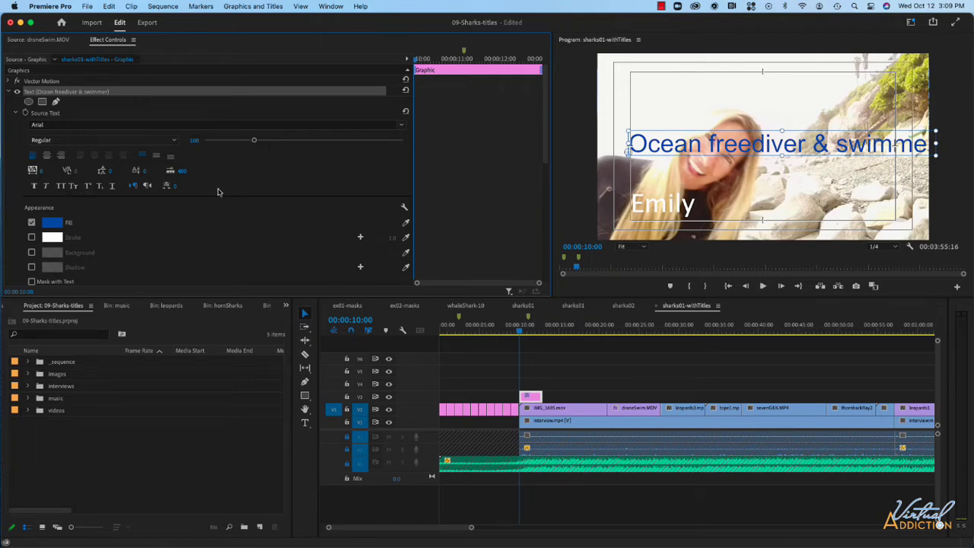
pyautogui.moveTo(254, 140); pyautogui.dragTo(190, 140)
pyautogui.click(190, 139)
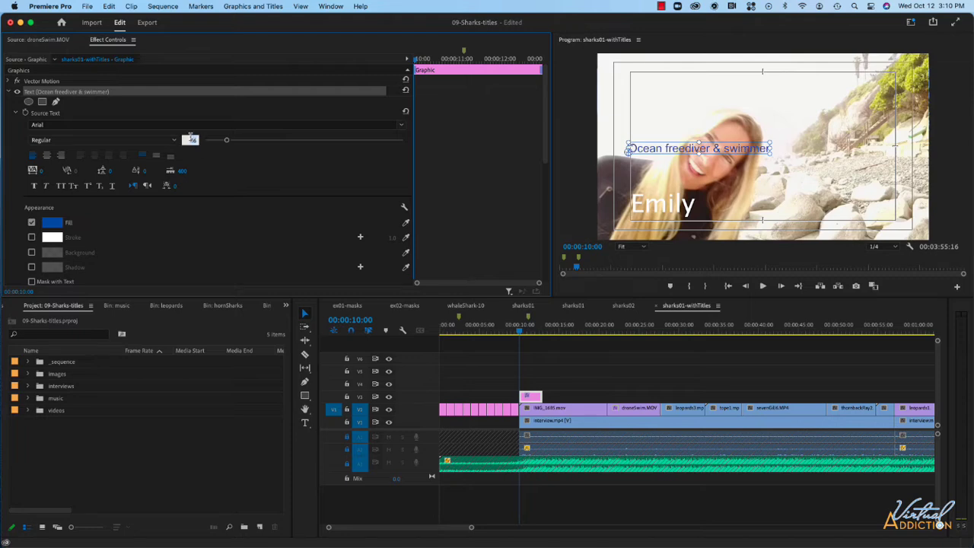
pyautogui.write('50')
pyautogui.press('Return')
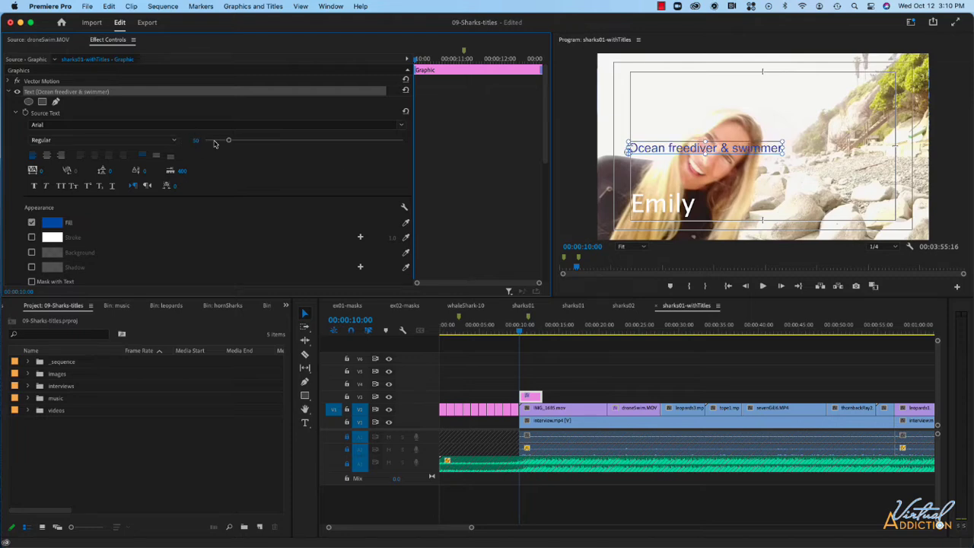
# Place the "Ocean freediver & swimmer" text along the bottom title-safe line with the name directly above it.
pyautogui.moveTo(648, 171); pyautogui.dragTo(648, 193)
pyautogui.click(650, 203)
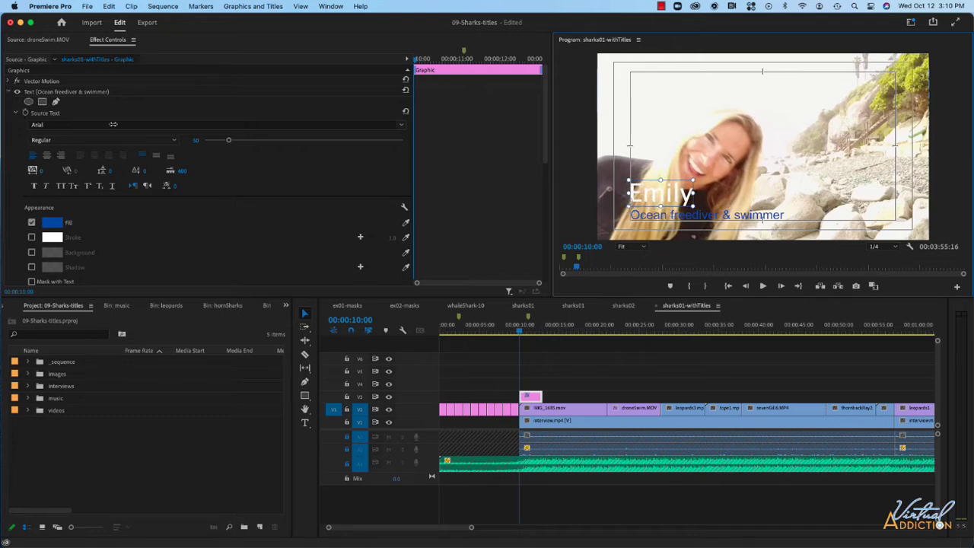
# Set the name text above the description to Arial Bold at size 80.
pyautogui.click(8, 92)
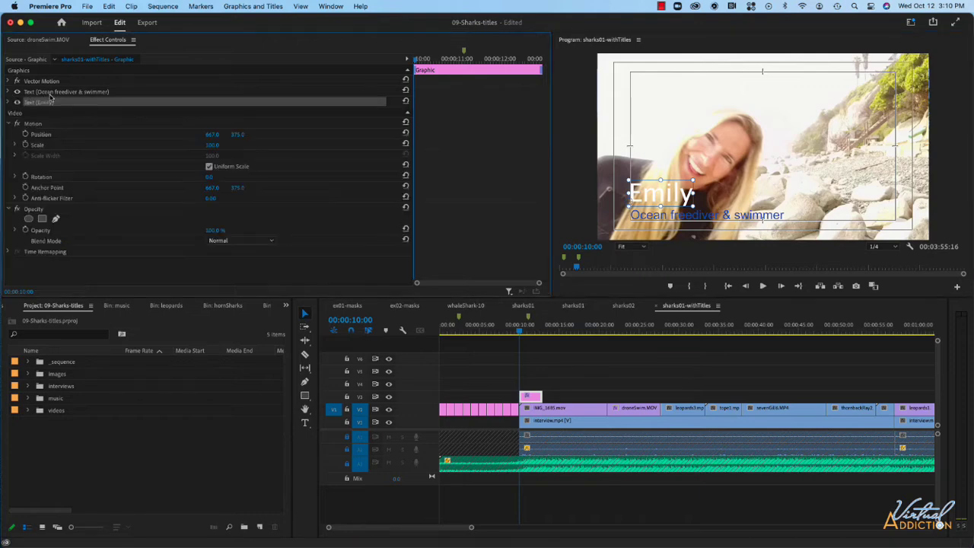
pyautogui.click(8, 102)
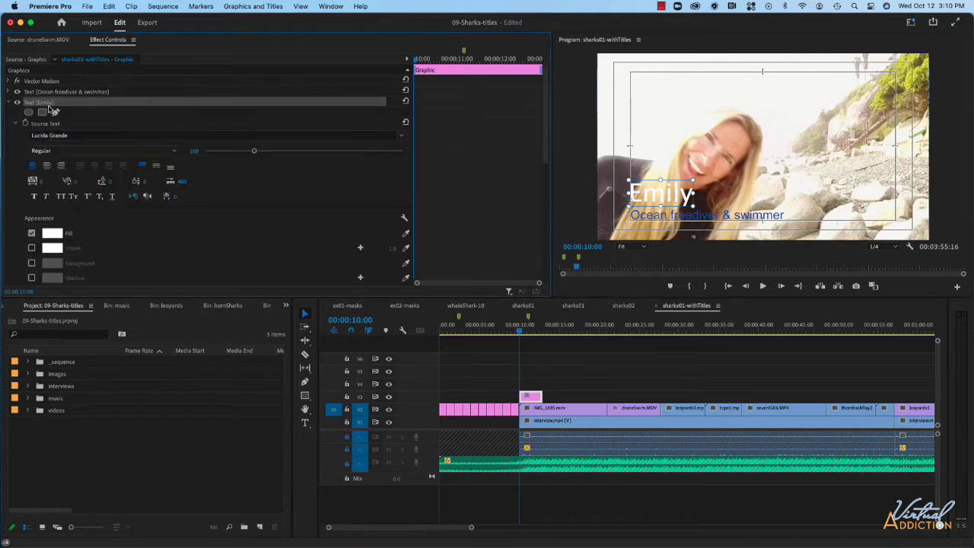
pyautogui.click(400, 135)
pyautogui.scroll(15, 82, 242)
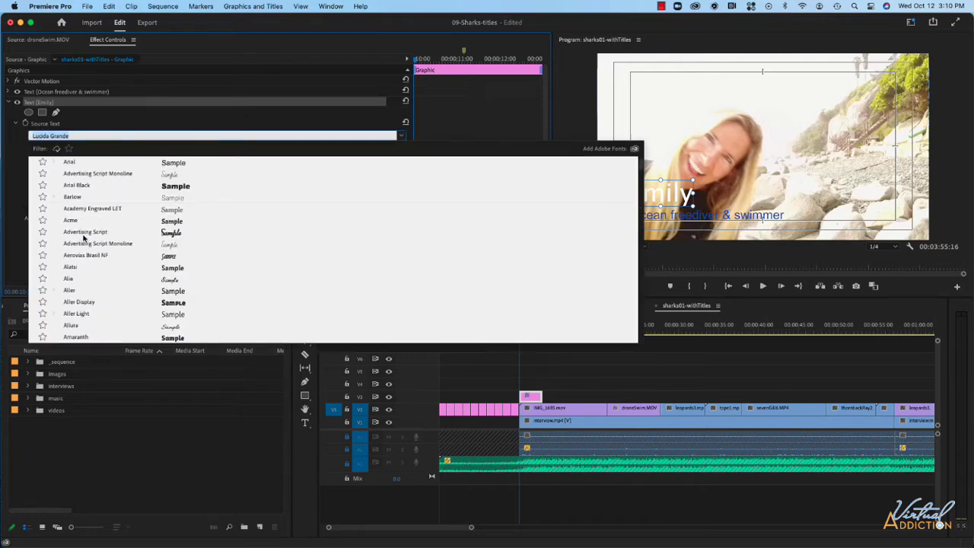
pyautogui.click(70, 162)
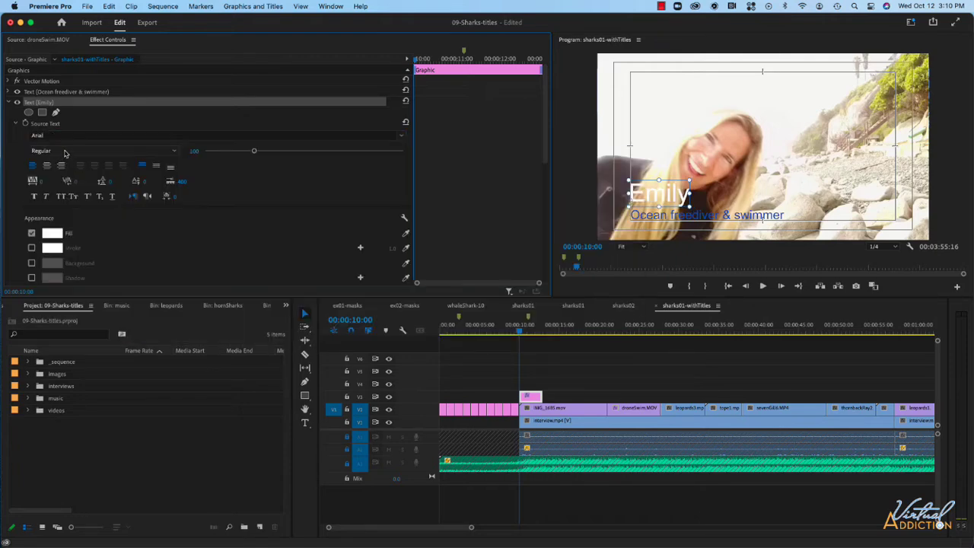
pyautogui.click(65, 152)
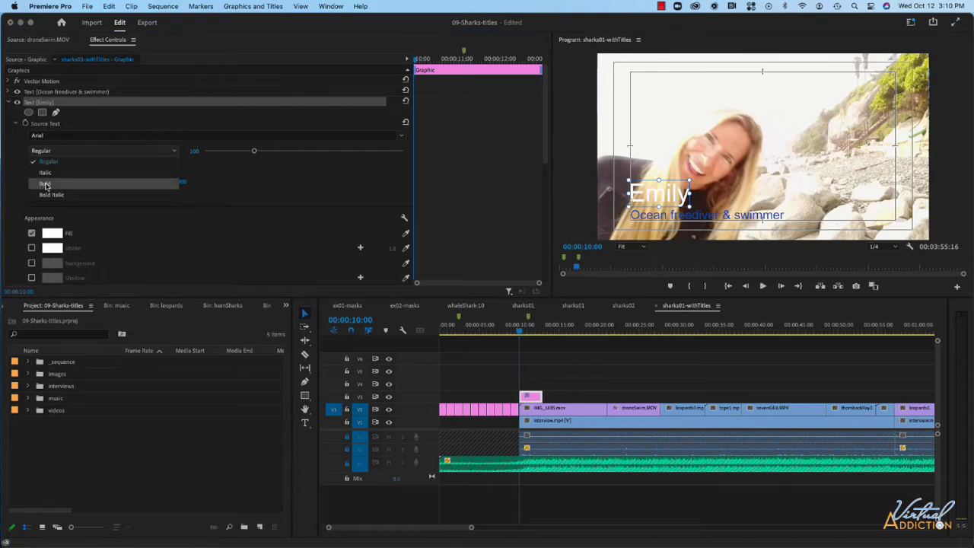
pyautogui.click(46, 184)
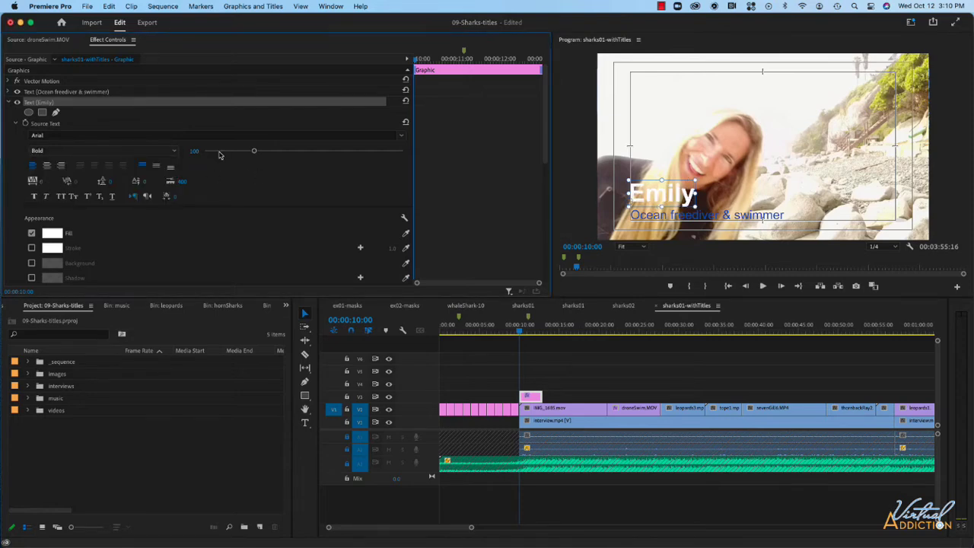
pyautogui.click(212, 152)
pyautogui.write('80')
pyautogui.press('Return')
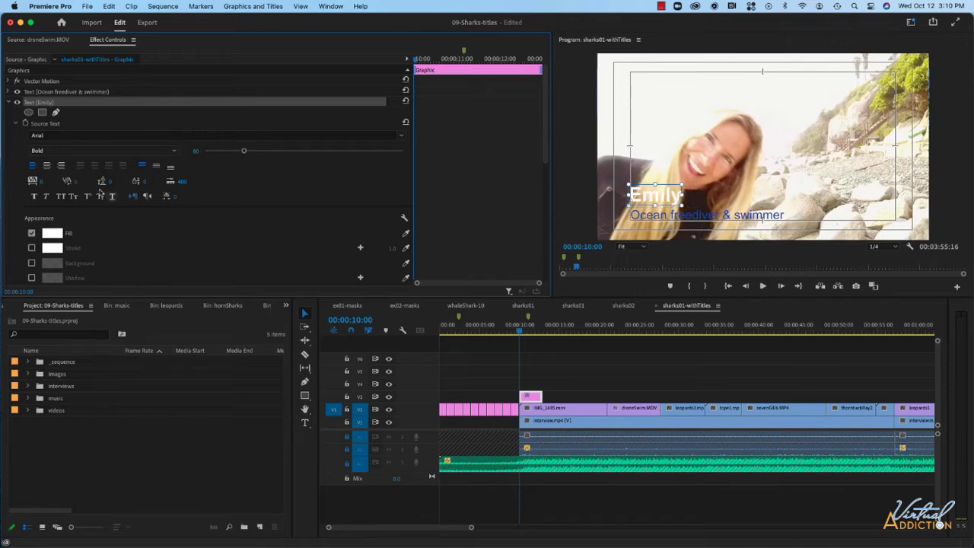
# Match the name text's fill to the blue sampled from the "Ocean freediver & swimmer" text.
pyautogui.click(54, 234)
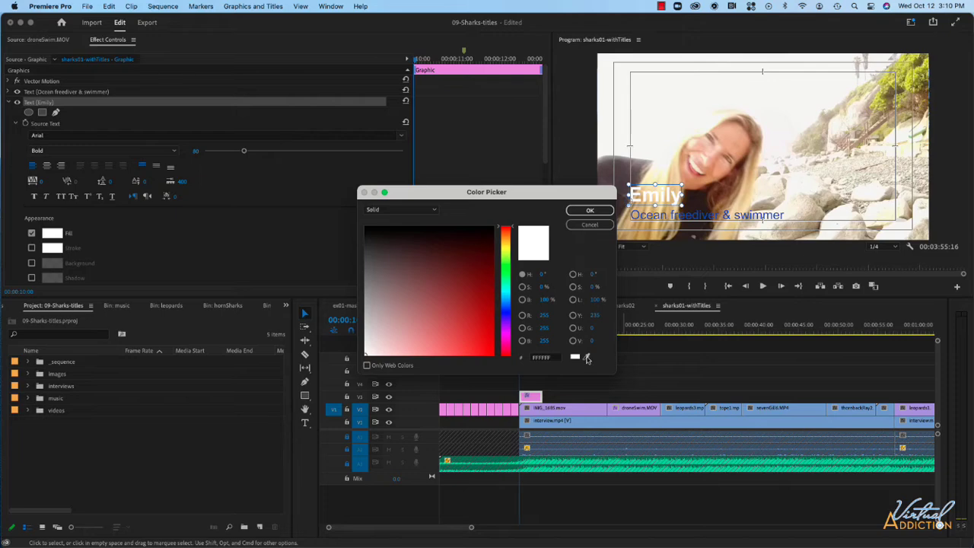
pyautogui.click(587, 359)
pyautogui.click(668, 211)
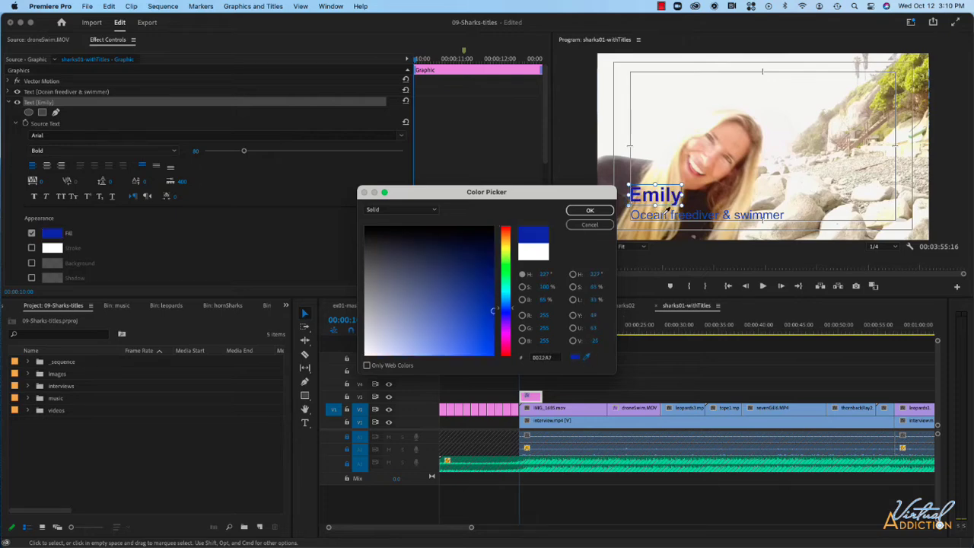
pyautogui.click(667, 211)
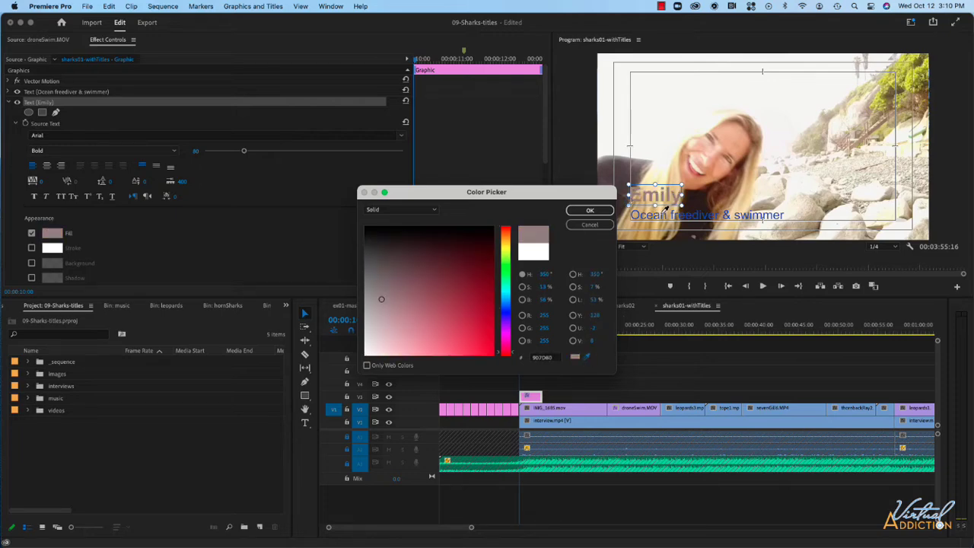
pyautogui.click(668, 213)
pyautogui.click(590, 210)
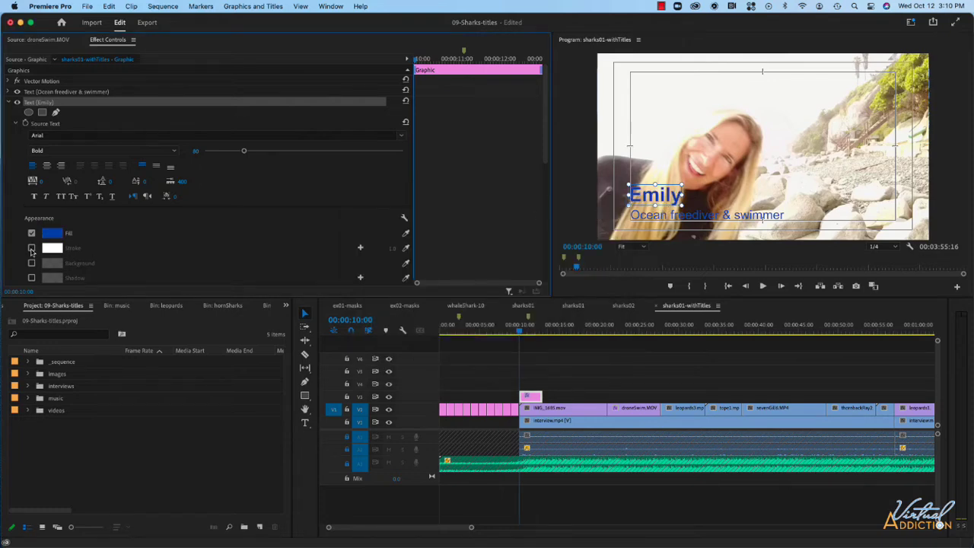
# Add a white stroke to the name text.
pyautogui.click(32, 248)
pyautogui.scroll(-1, 117, 269)
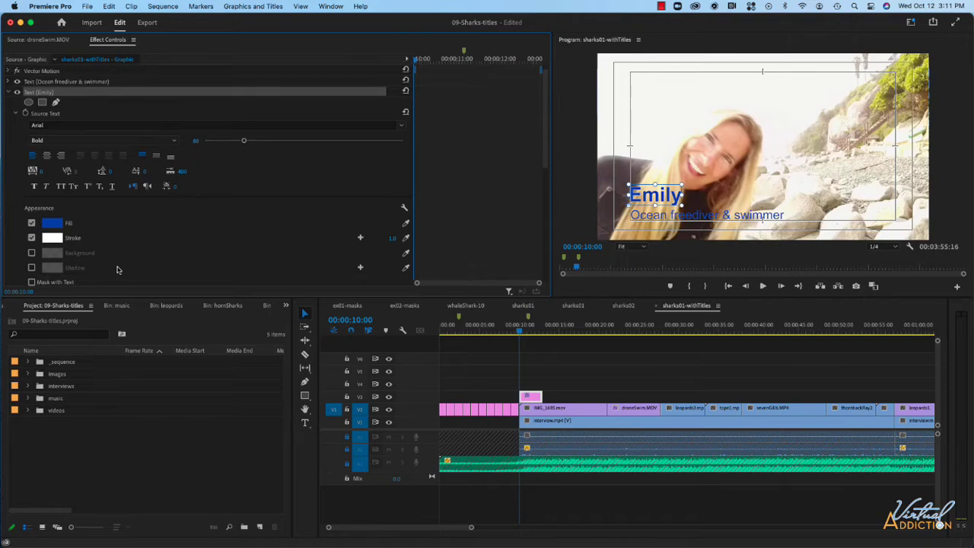
# Try a background and a shadow on the name text, and turn both off again.
pyautogui.click(32, 253)
pyautogui.click(32, 255)
pyautogui.click(32, 268)
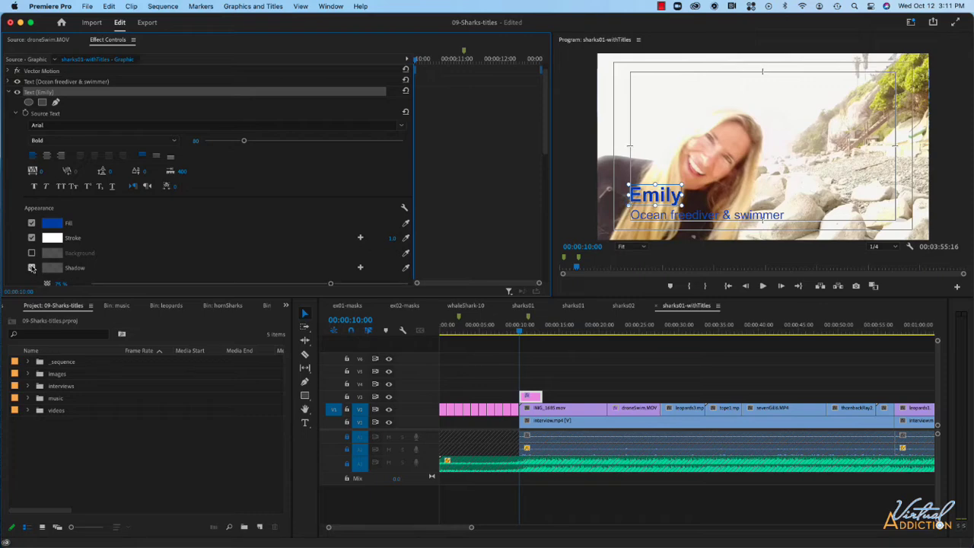
pyautogui.click(32, 268)
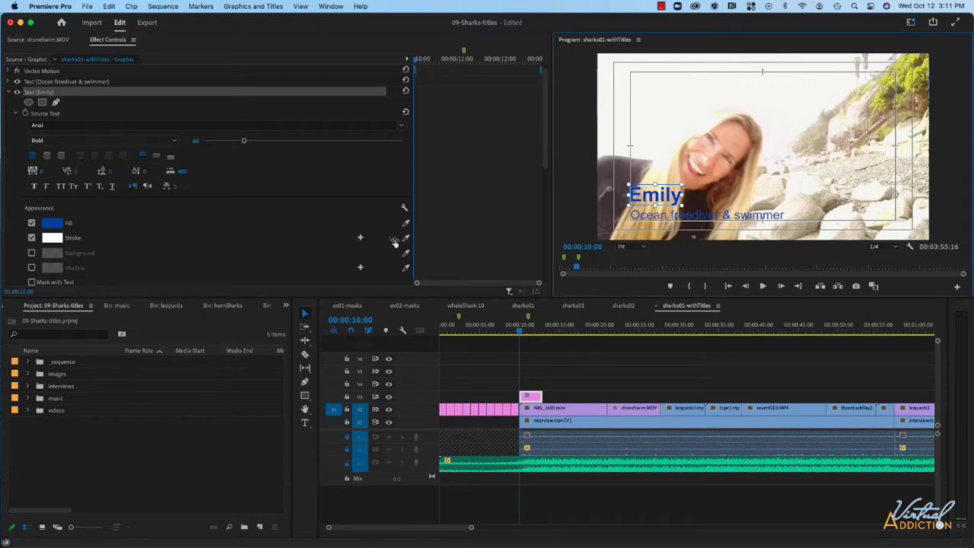
# Set the name text's stroke width to 2.
pyautogui.click(393, 238)
pyautogui.write('2')
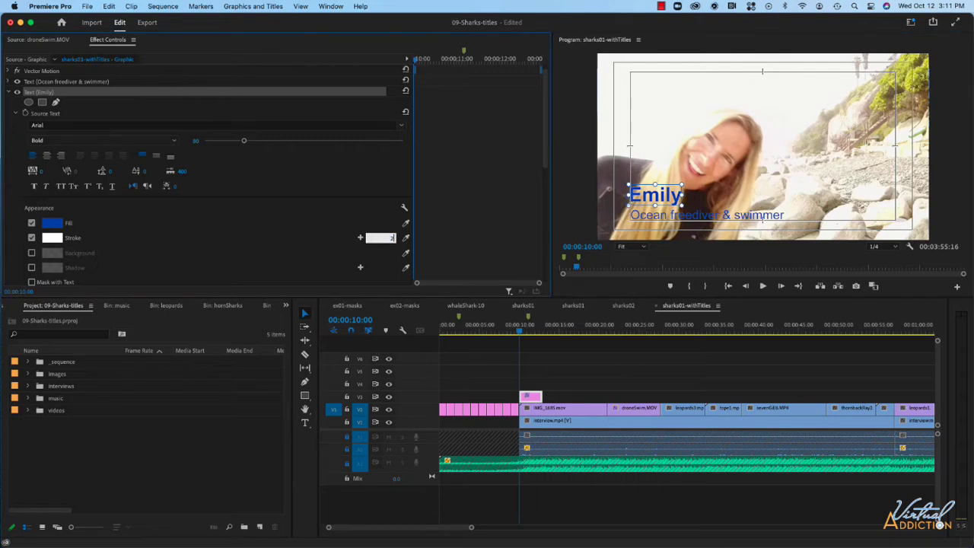
pyautogui.press('Return')
# Try a white stroke of width 2 on the "Ocean freediver & swimmer" text, and turn it off again.
pyautogui.click(9, 81)
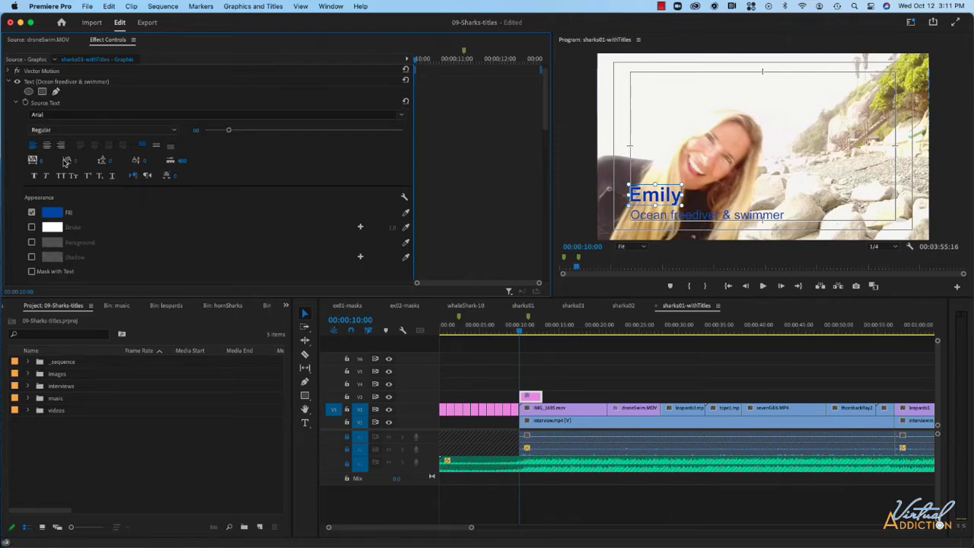
pyautogui.click(32, 226)
pyautogui.click(386, 224)
pyautogui.write('2')
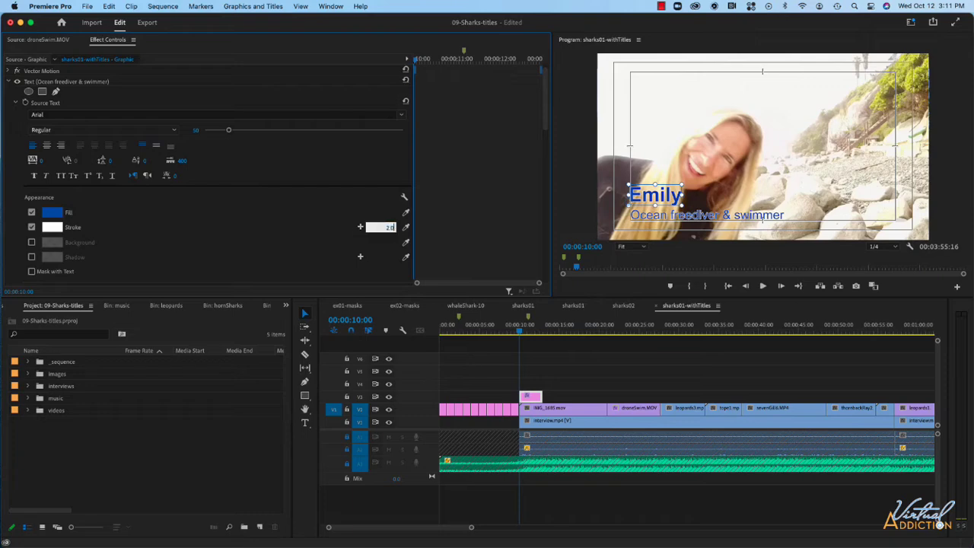
pyautogui.press('Return')
pyautogui.scroll(-1, 31, 229)
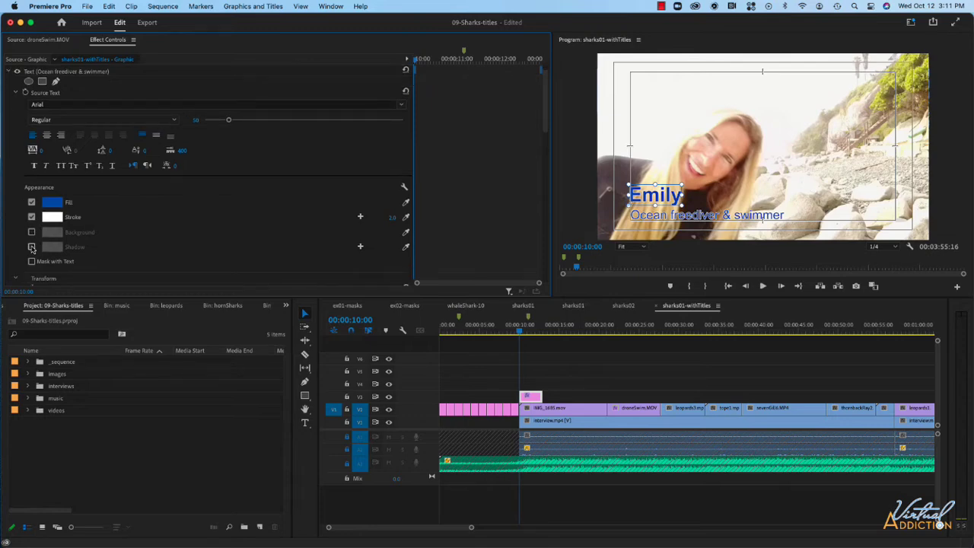
pyautogui.click(32, 217)
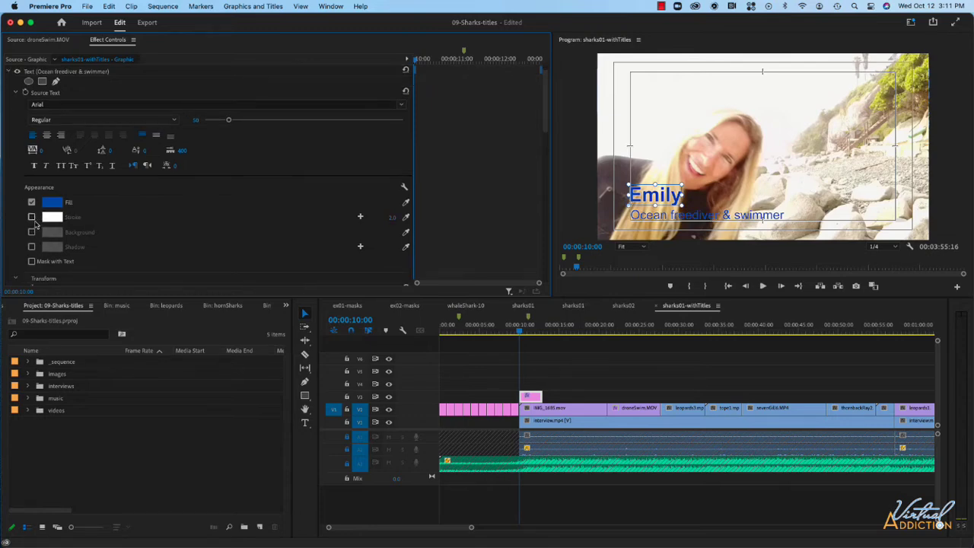
# Add a shadow to the "Ocean freediver & swimmer" text and change its color to near-white.
pyautogui.click(31, 246)
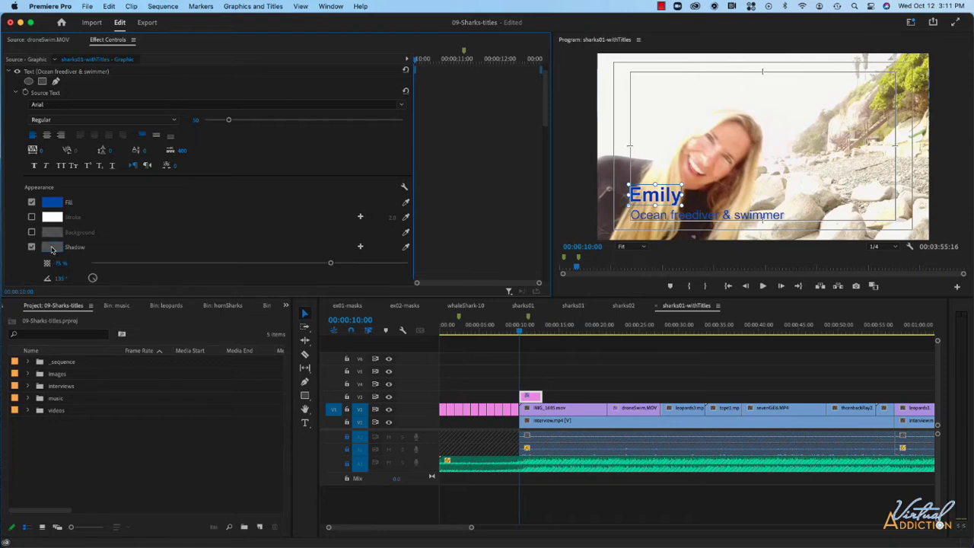
pyautogui.click(52, 248)
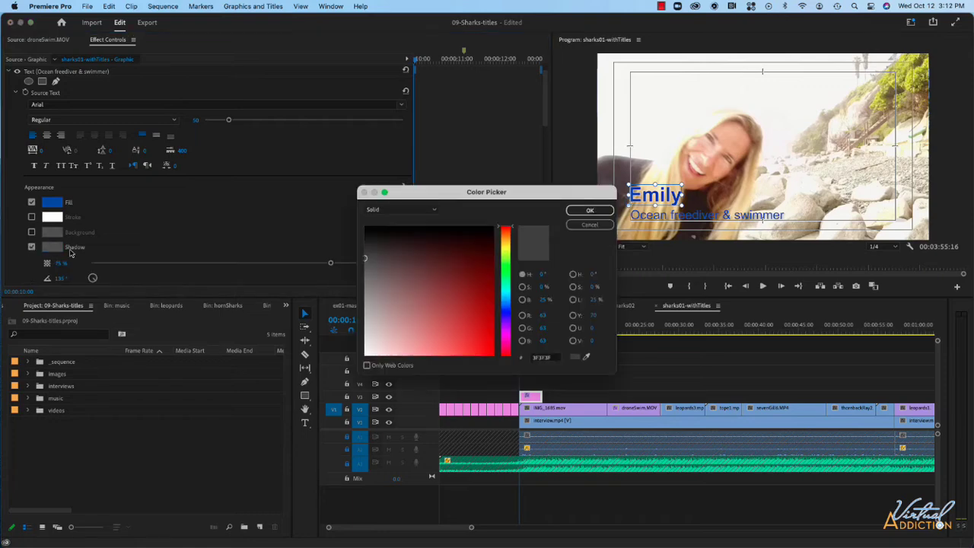
pyautogui.click(363, 354)
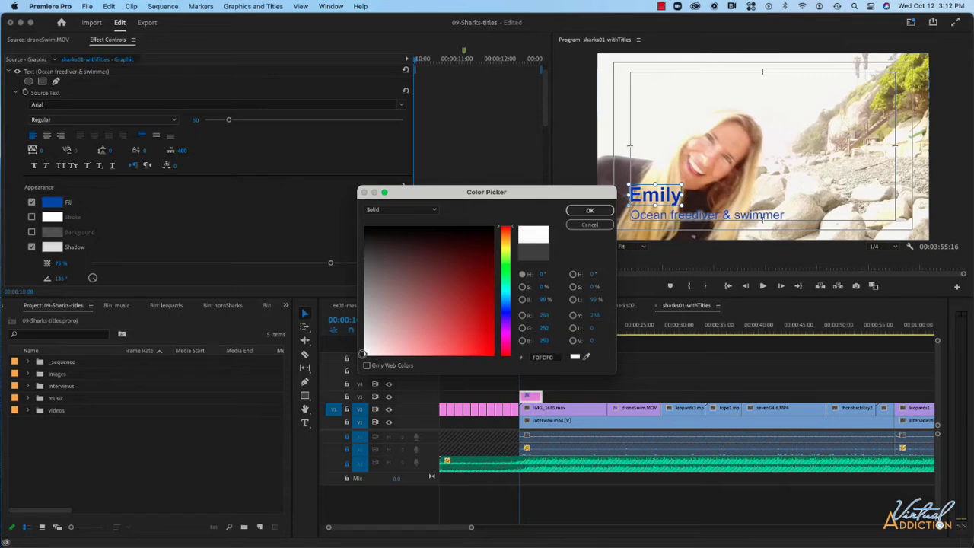
pyautogui.click(589, 211)
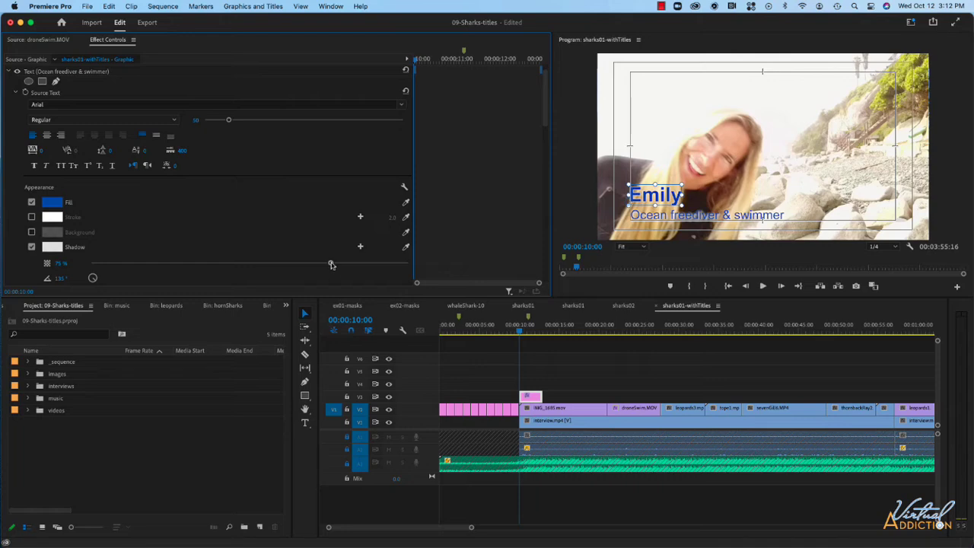
# Set the shadow of the "Ocean freediver & swimmer" text to a distance of 5 and an opacity of 50%.
pyautogui.moveTo(331, 264)
pyautogui.mouseDown()
pyautogui.moveTo(366, 264)
pyautogui.moveTo(347, 265)
pyautogui.mouseUp()
pyautogui.scroll(-3, 83, 212)
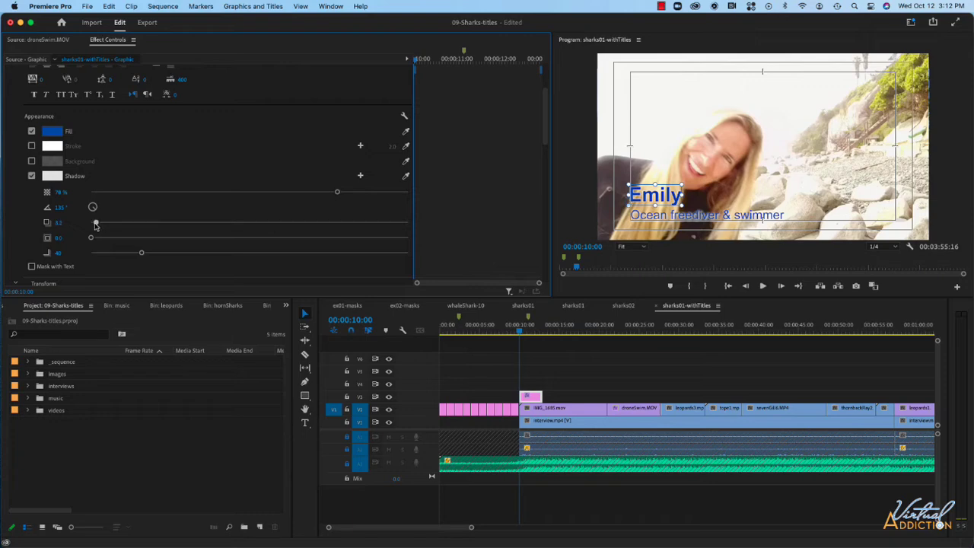
pyautogui.click(70, 222)
pyautogui.write('5')
pyautogui.press('Return')
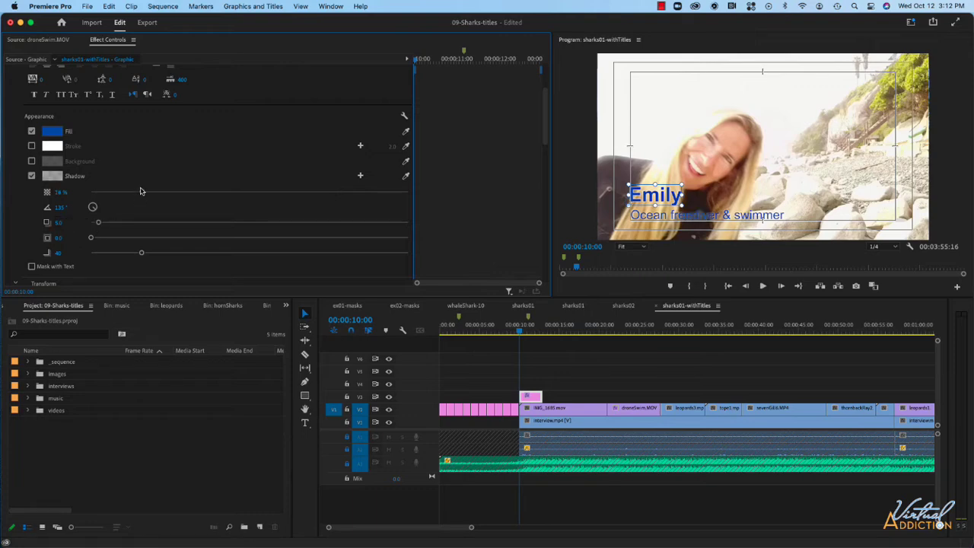
pyautogui.moveTo(141, 192); pyautogui.dragTo(241, 194)
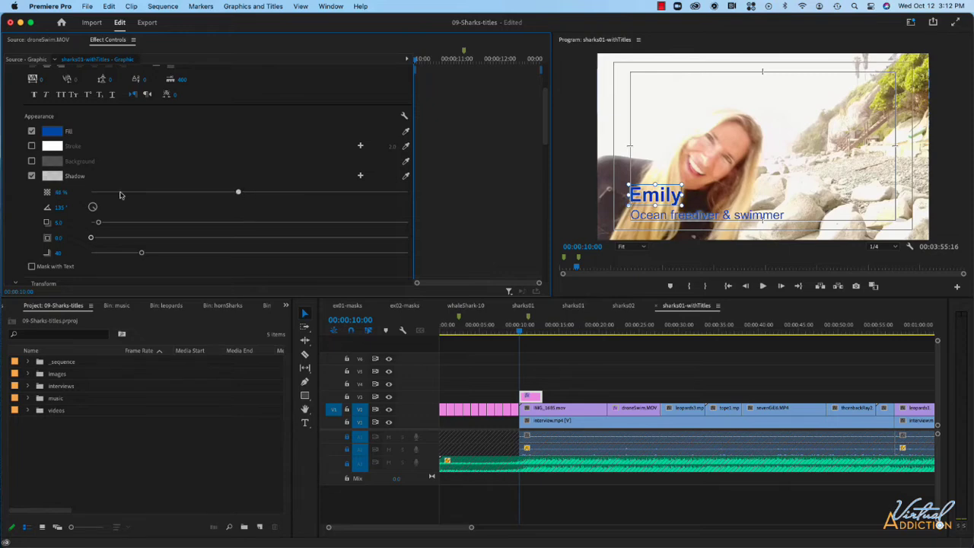
pyautogui.click(59, 192)
pyautogui.write('50')
pyautogui.press('Return')
# Play the sequence around the 10-second mark to review the title over the footage.
pyautogui.click(521, 333)
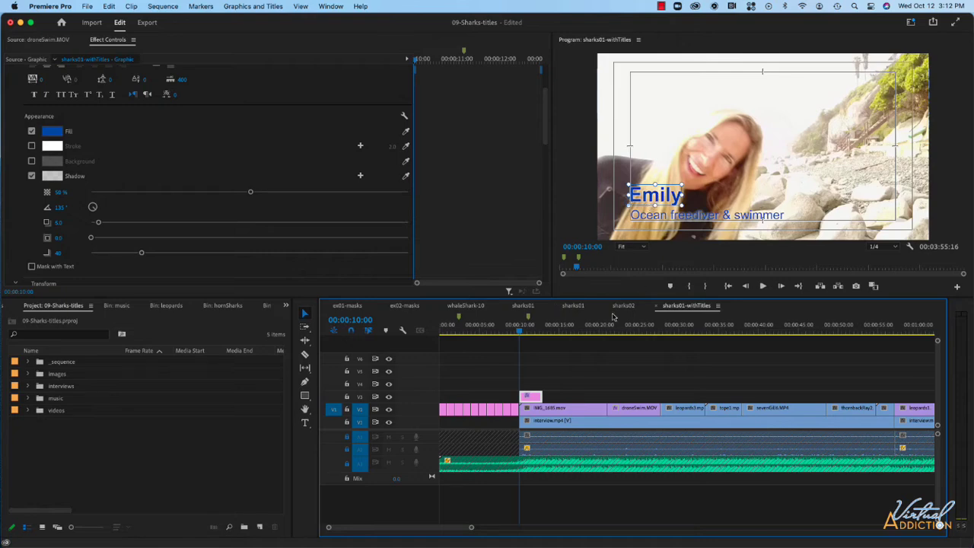
pyautogui.moveTo(520, 332); pyautogui.dragTo(552, 329)
pyautogui.press('space')
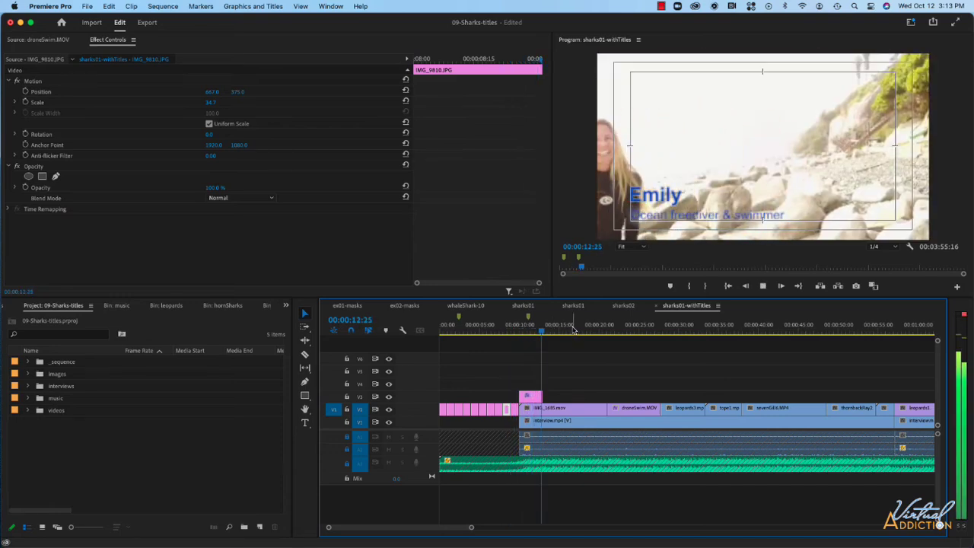
pyautogui.click(522, 338)
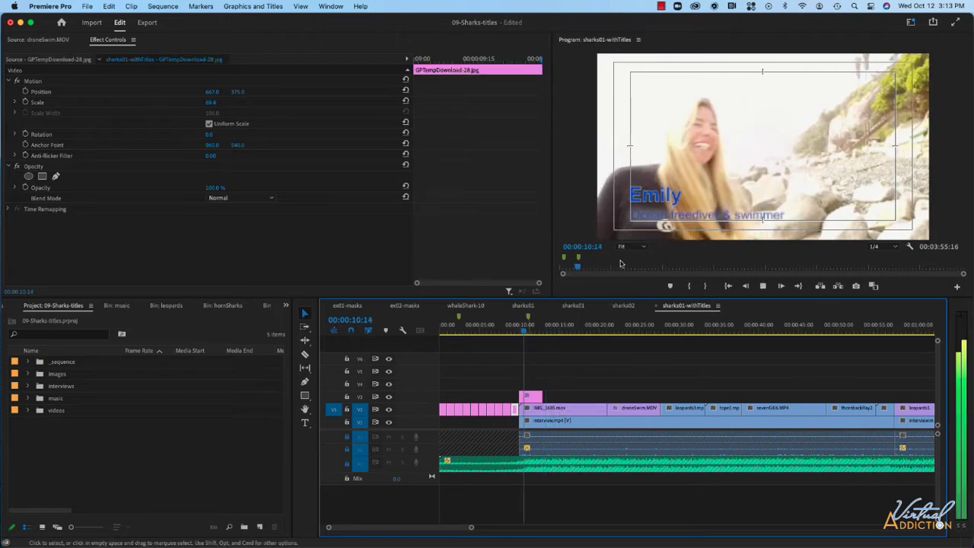
pyautogui.press('space')
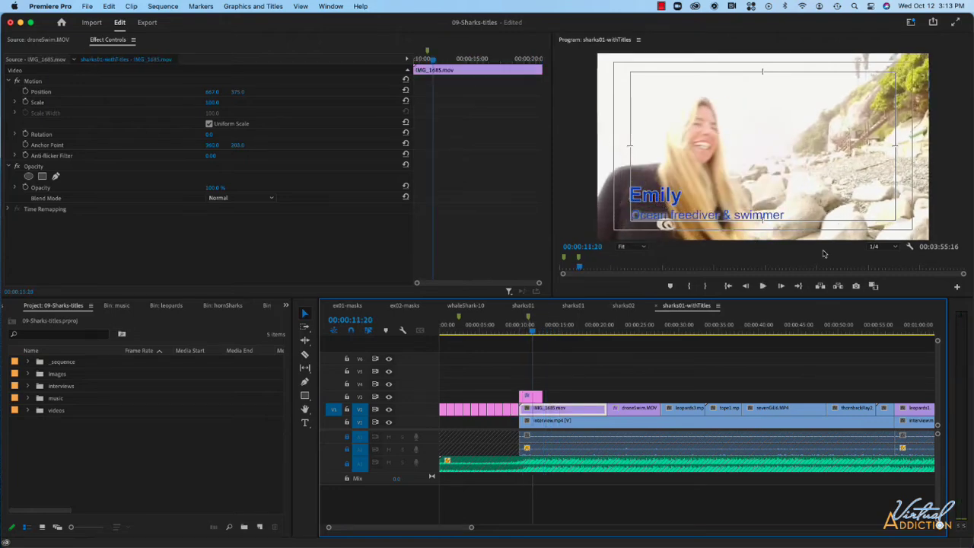
# Set the program monitor's playback resolution to Full and replay the title section of the sequence.
pyautogui.click(875, 246)
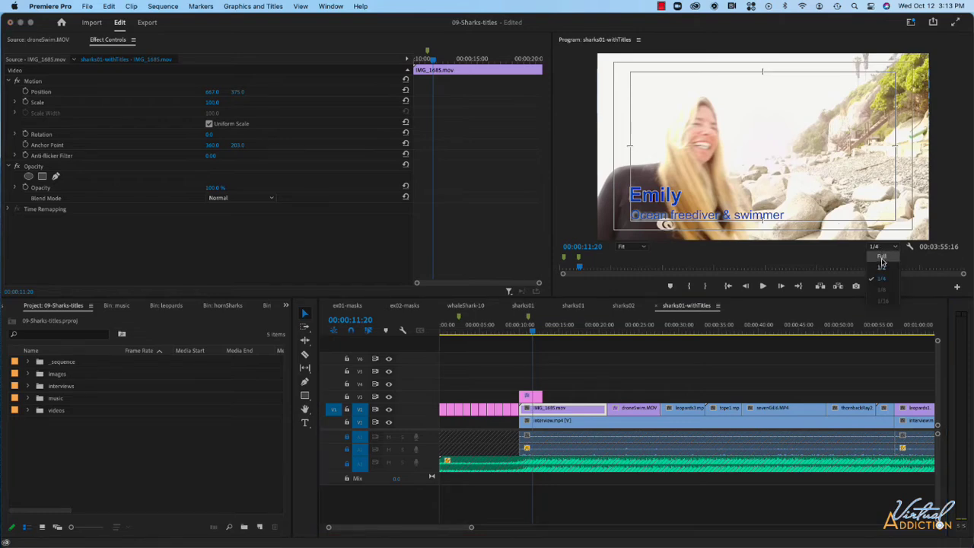
pyautogui.click(880, 256)
pyautogui.click(515, 330)
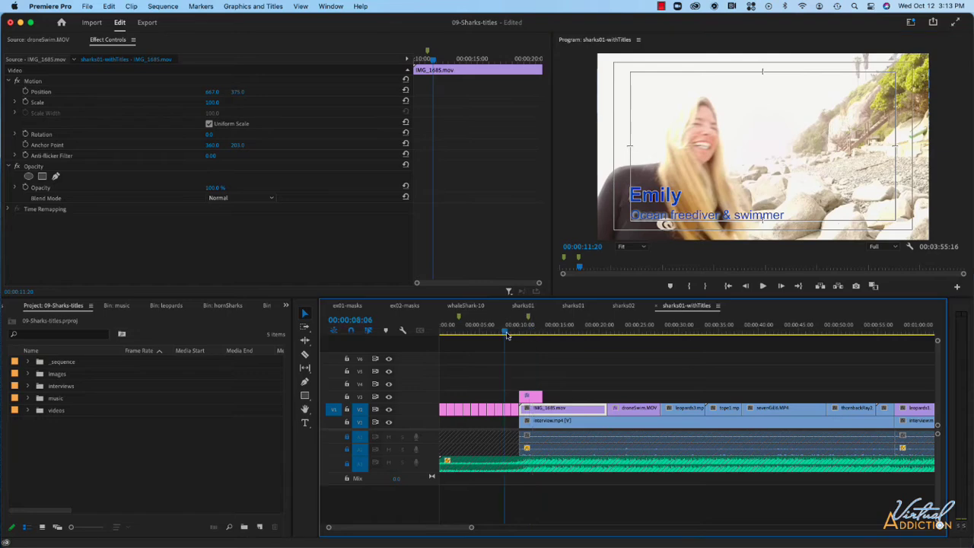
pyautogui.moveTo(521, 331); pyautogui.dragTo(518, 330)
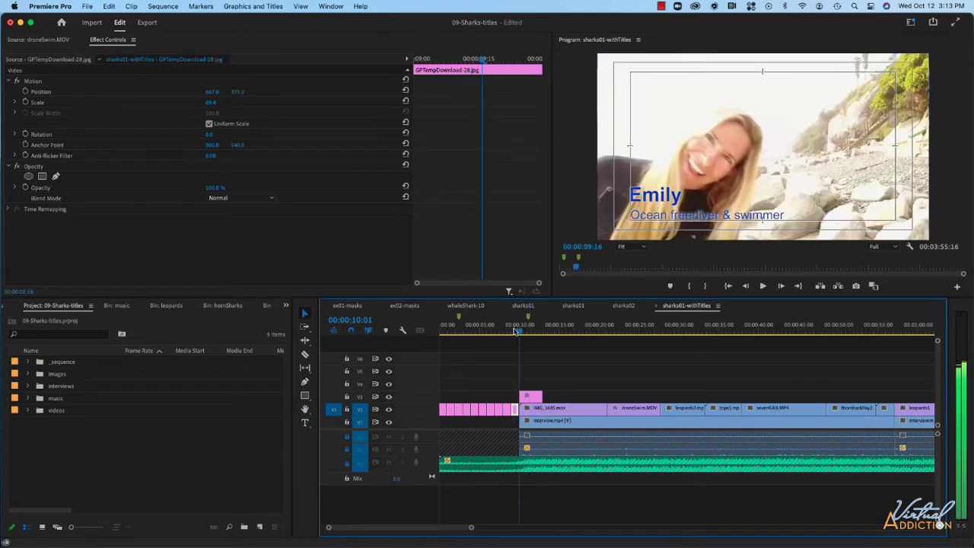
pyautogui.press('space')
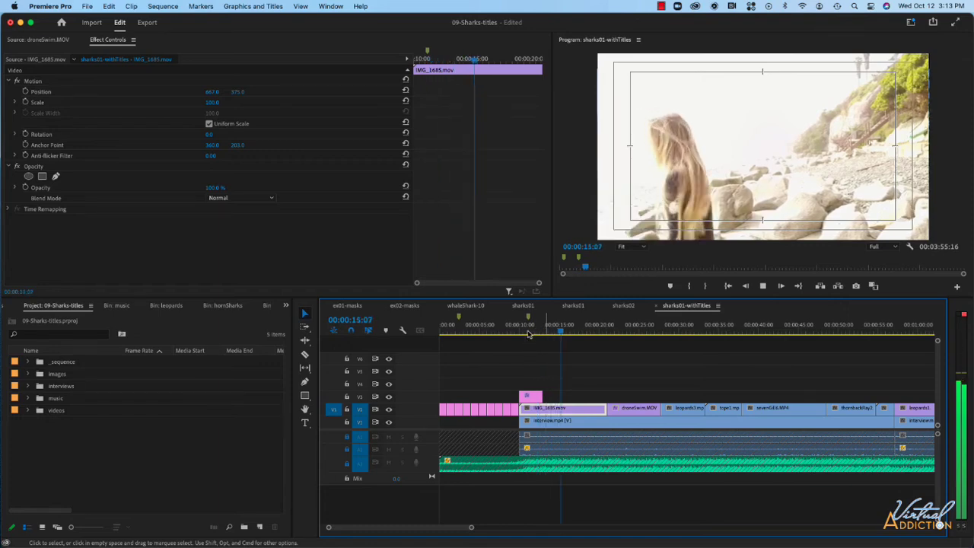
pyautogui.click(529, 333)
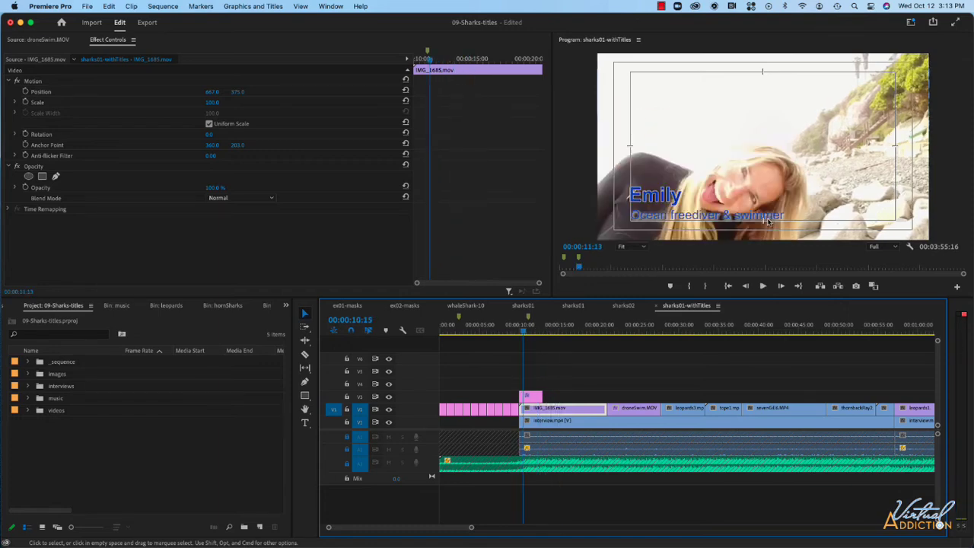
# Set the program monitor's playback resolution to 1/4 and extend the title clip to the end of the IMG_1685.mov clip.
pyautogui.click(897, 247)
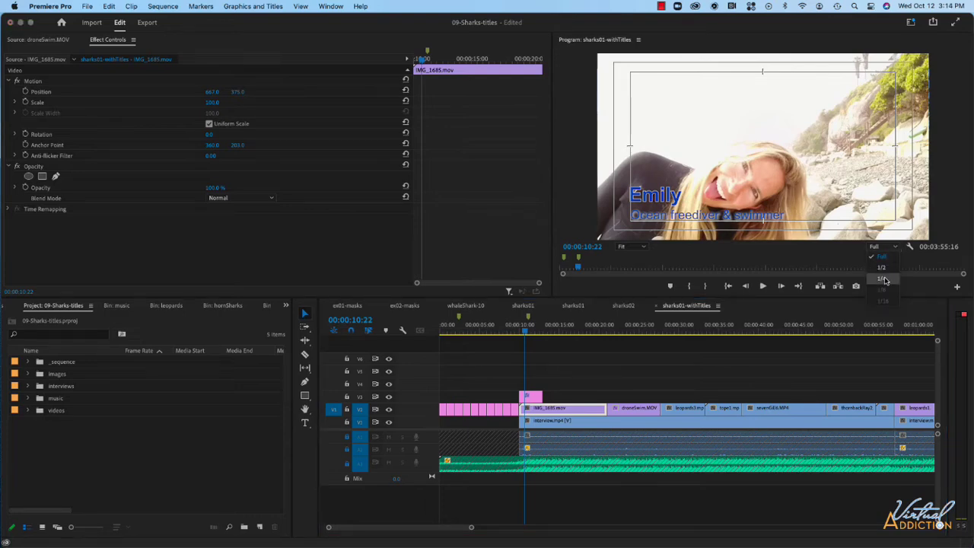
pyautogui.click(885, 280)
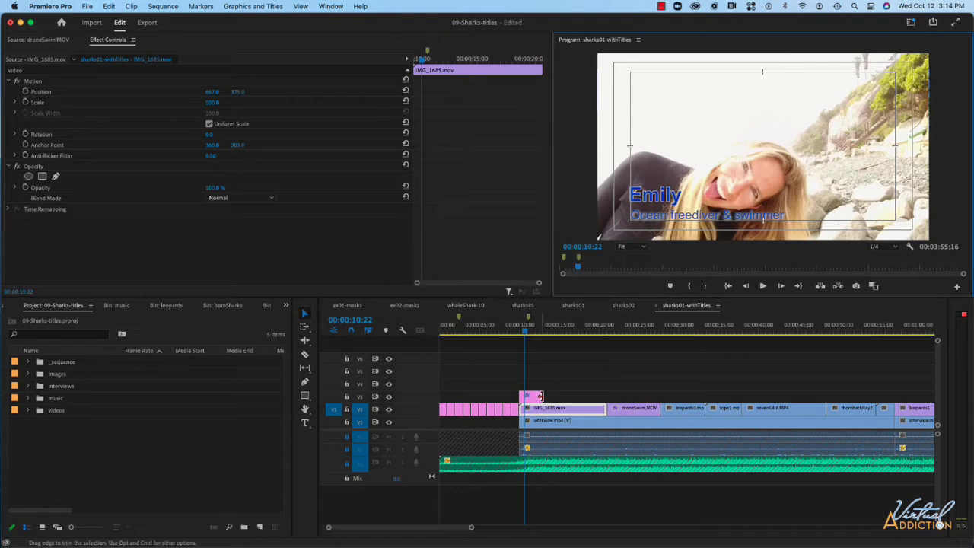
pyautogui.moveTo(540, 396); pyautogui.dragTo(607, 395)
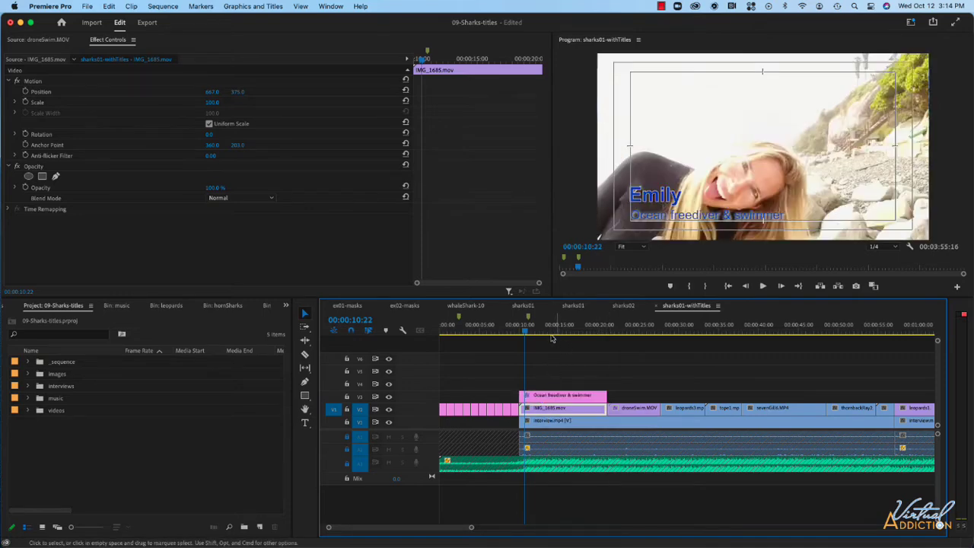
pyautogui.click(561, 331)
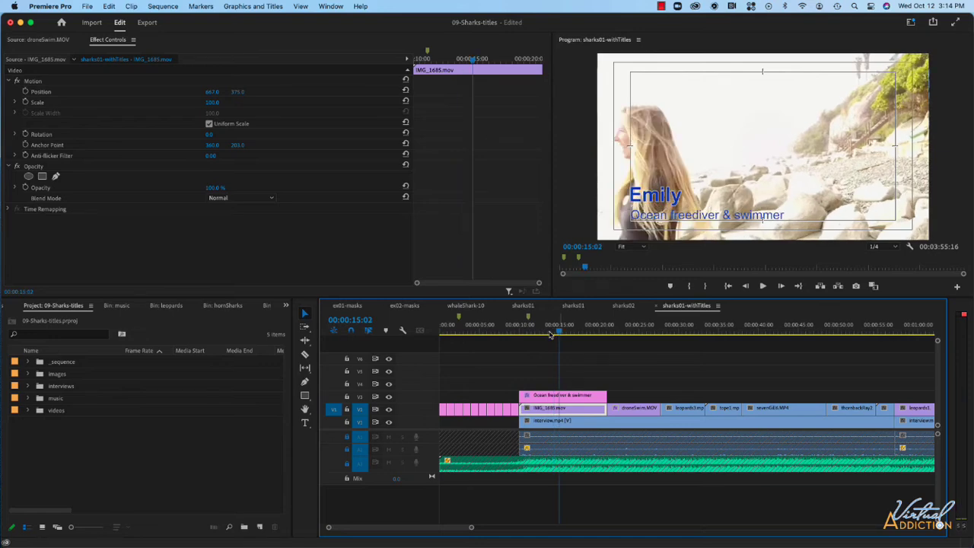
# Enable a background on the "Ocean freediver & swimmer" text and set its color to light gray E2E2E2.
pyautogui.click(563, 397)
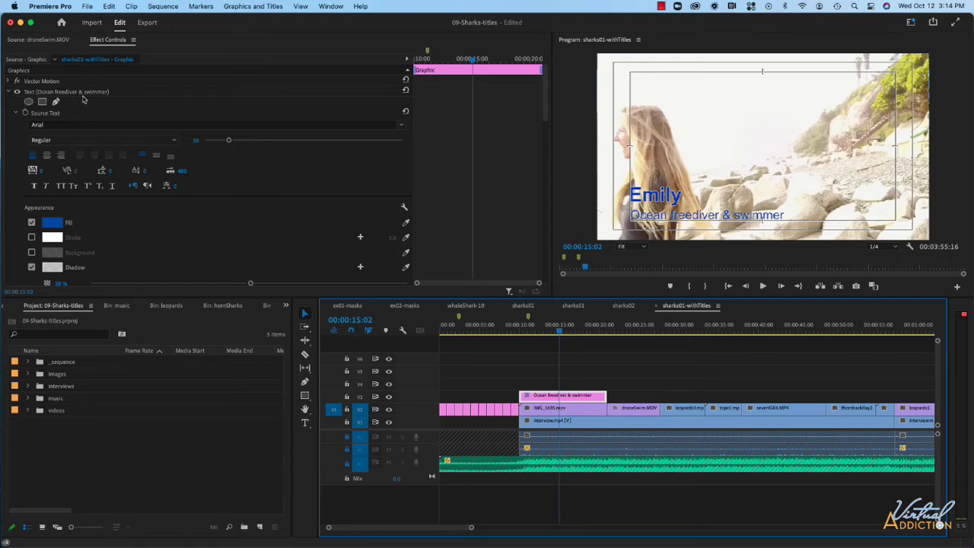
pyautogui.click(32, 252)
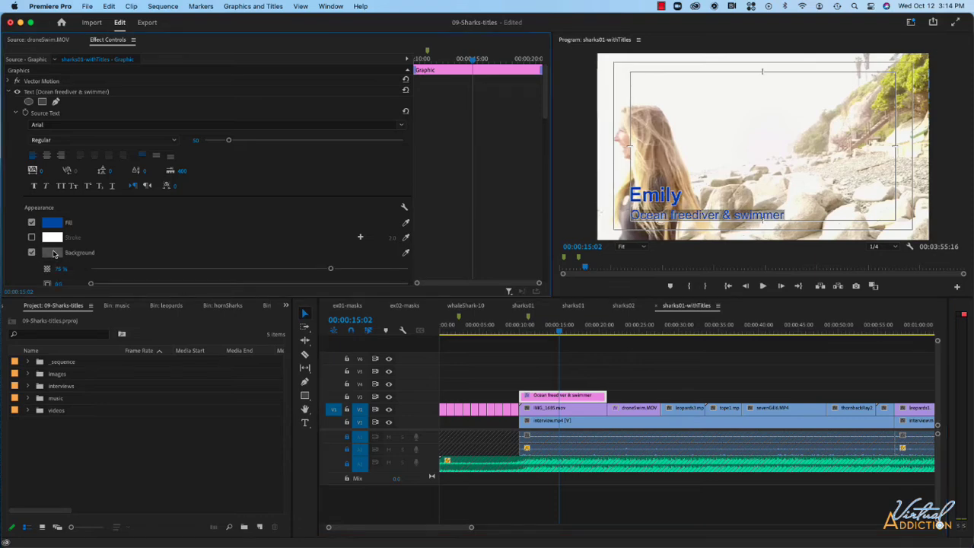
pyautogui.click(53, 253)
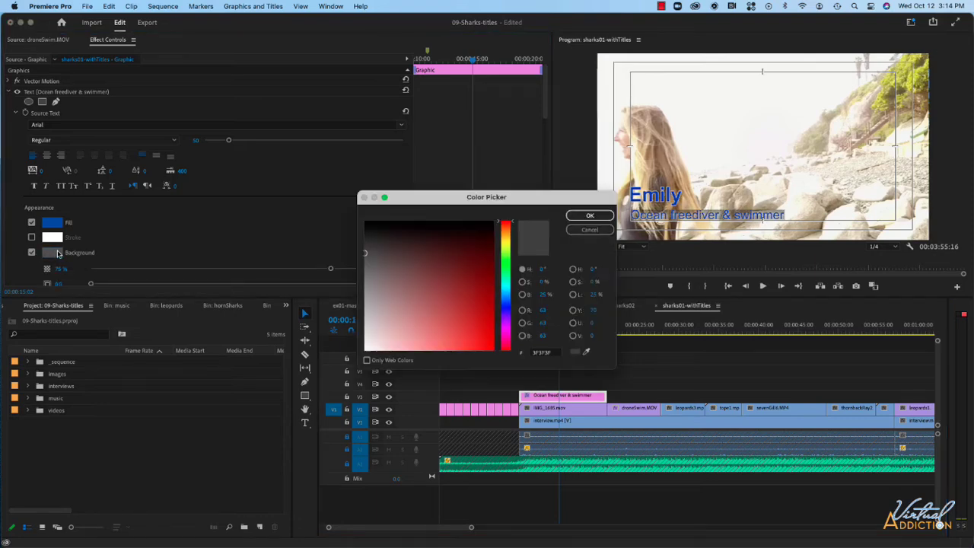
pyautogui.click(363, 336)
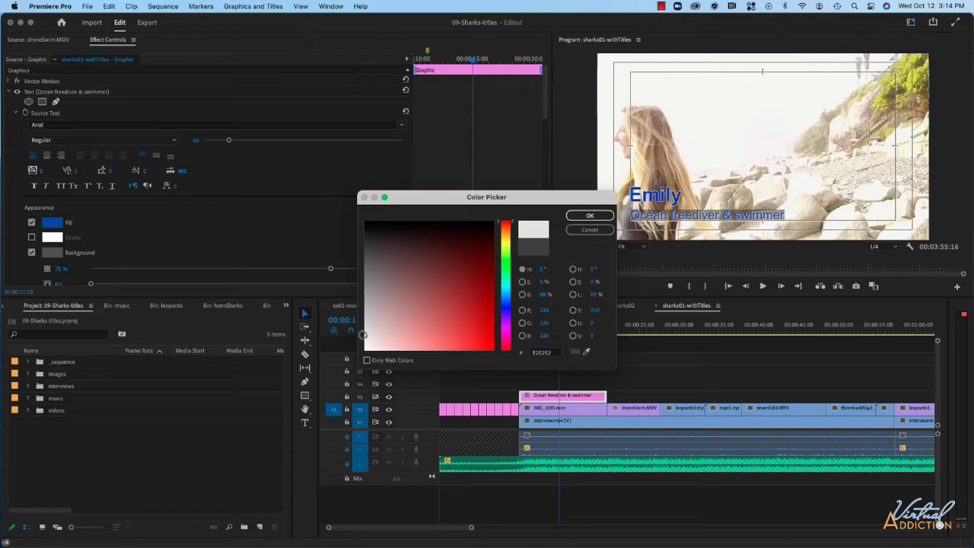
pyautogui.press('Return')
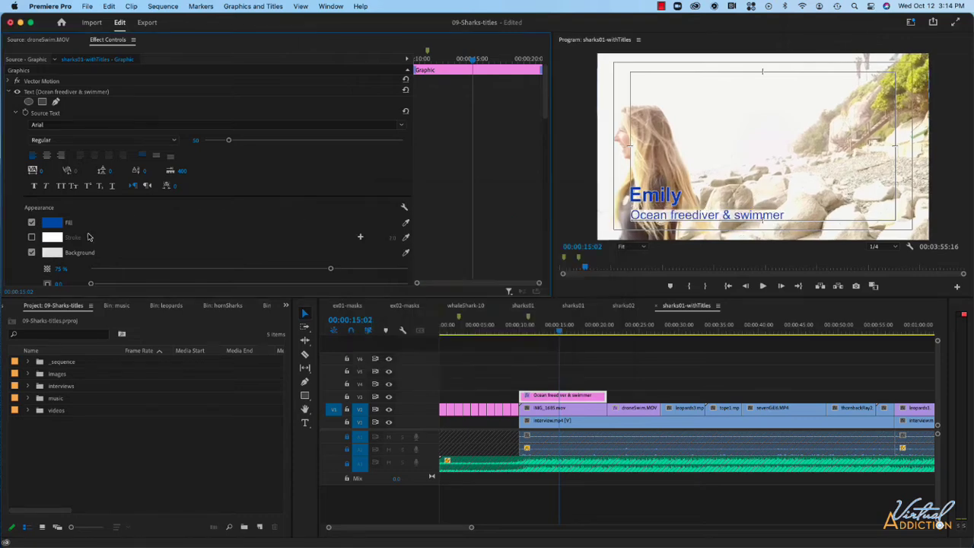
# Set the background size of the "Ocean freediver & swimmer" text to 5.
pyautogui.scroll(-3, 89, 255)
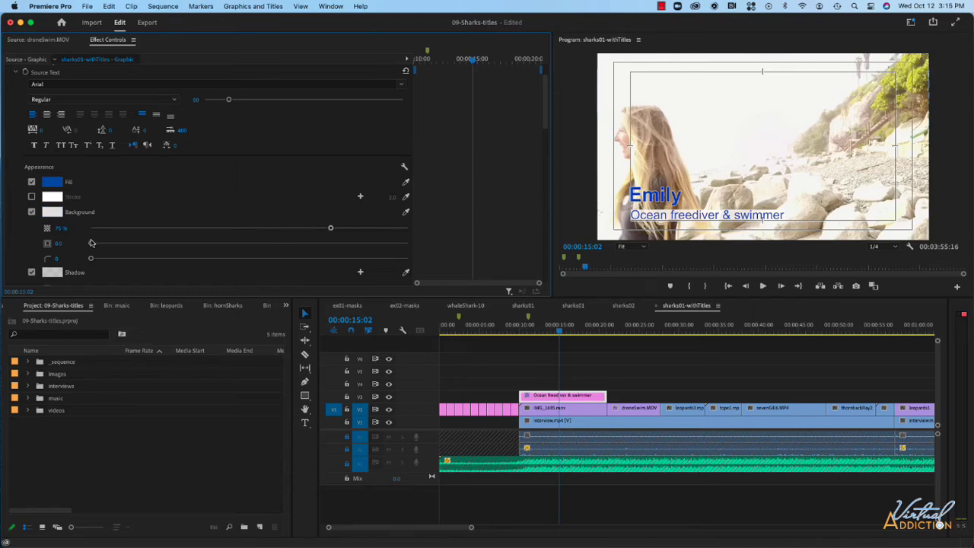
pyautogui.moveTo(92, 244)
pyautogui.mouseDown()
pyautogui.moveTo(162, 246)
pyautogui.moveTo(103, 246)
pyautogui.mouseUp()
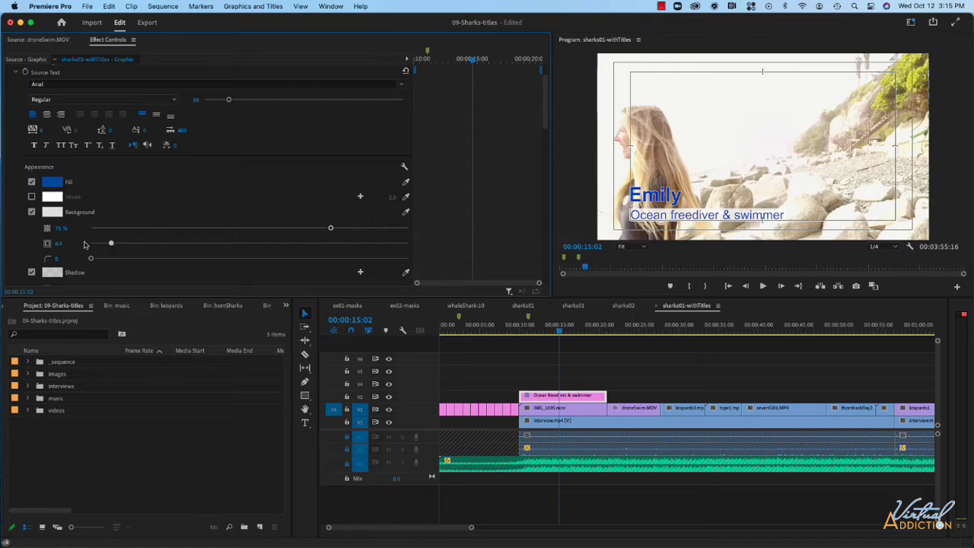
pyautogui.click(72, 240)
pyautogui.write('5')
pyautogui.press('Return')
pyautogui.scroll(-1, 98, 263)
pyautogui.moveTo(91, 238)
pyautogui.mouseDown()
pyautogui.moveTo(127, 241)
pyautogui.moveTo(88, 240)
pyautogui.mouseUp()
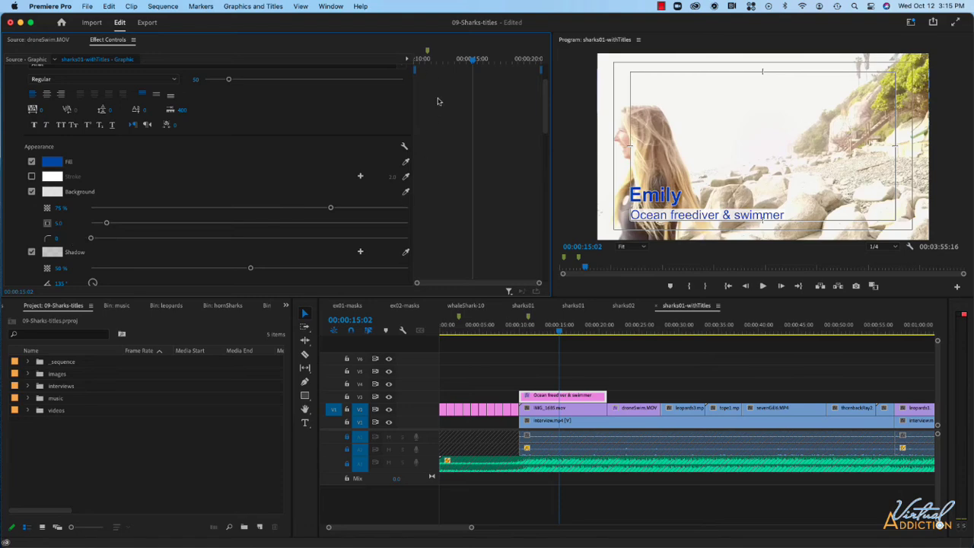
# Examine the font, appearance, background, shadow and transform settings of the "Ocean freediver & swimmer" text.
pyautogui.scroll(3, 125, 166)
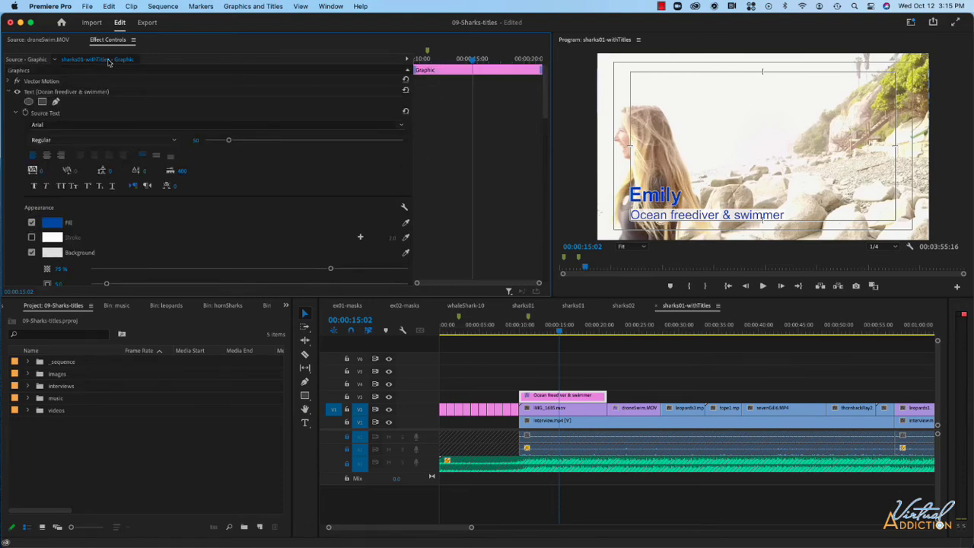
pyautogui.scroll(-4, 146, 188)
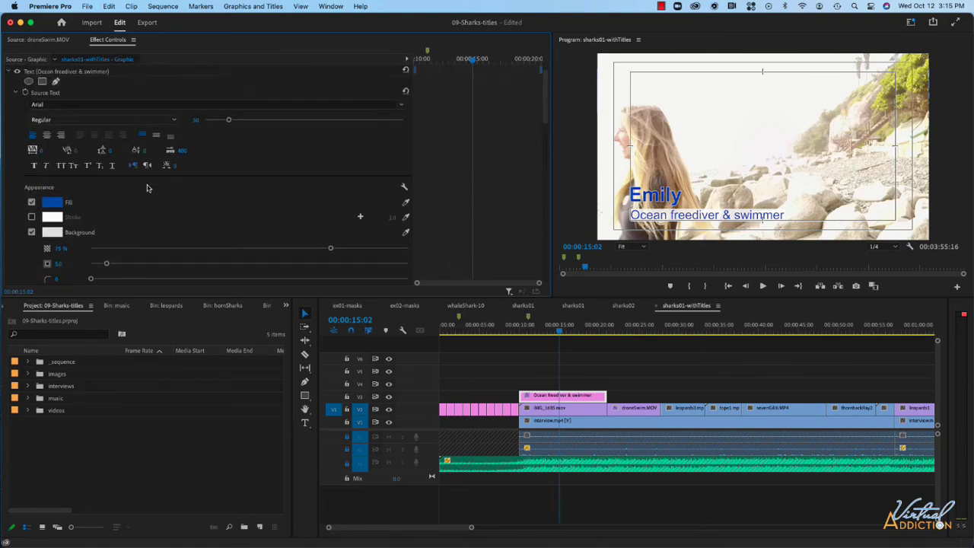
pyautogui.scroll(-1, 147, 187)
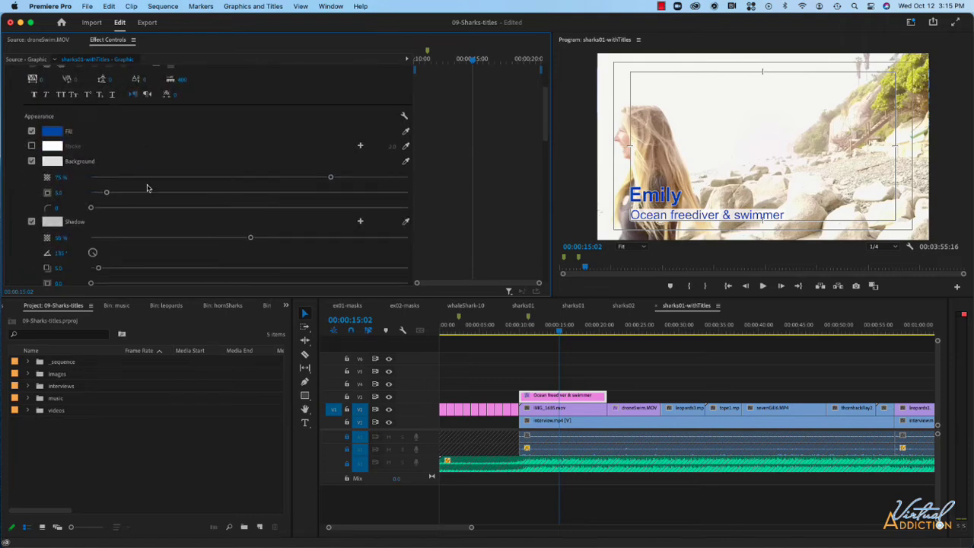
pyautogui.scroll(-5, 146, 188)
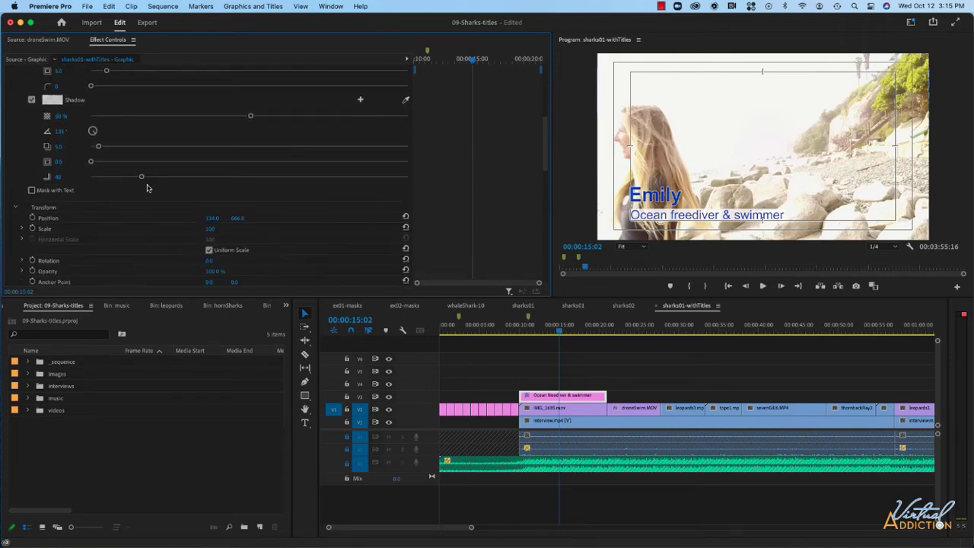
pyautogui.scroll(10, 147, 188)
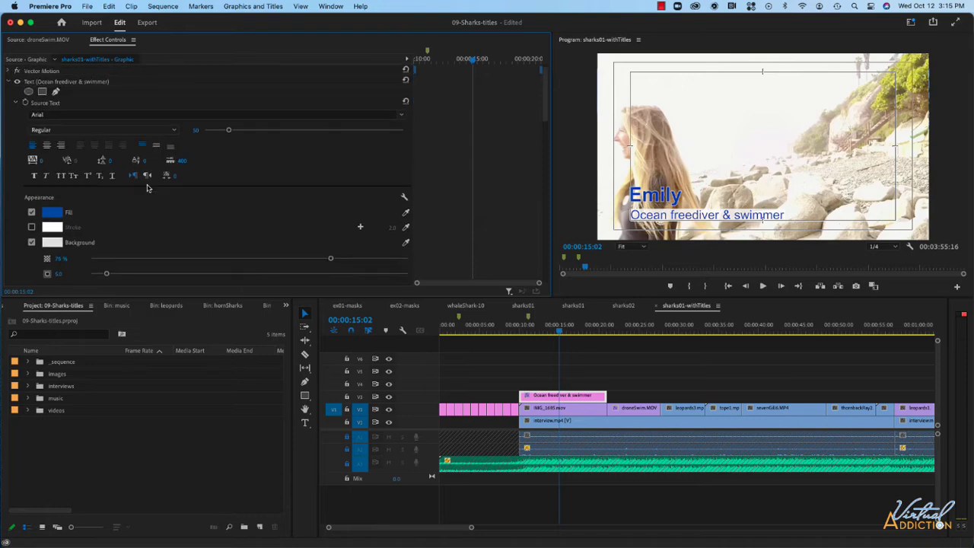
pyautogui.scroll(1, 149, 166)
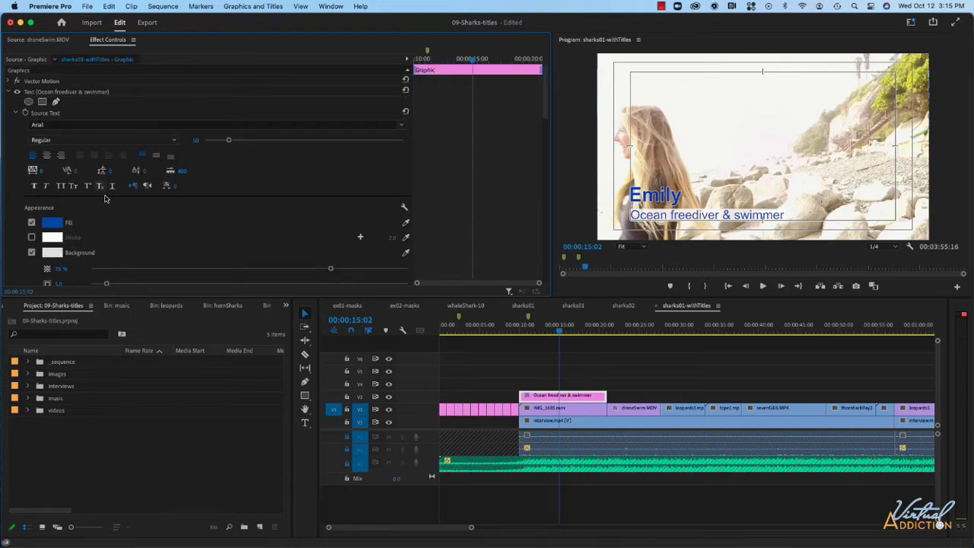
pyautogui.scroll(-4, 105, 199)
pyautogui.scroll(-2, 105, 199)
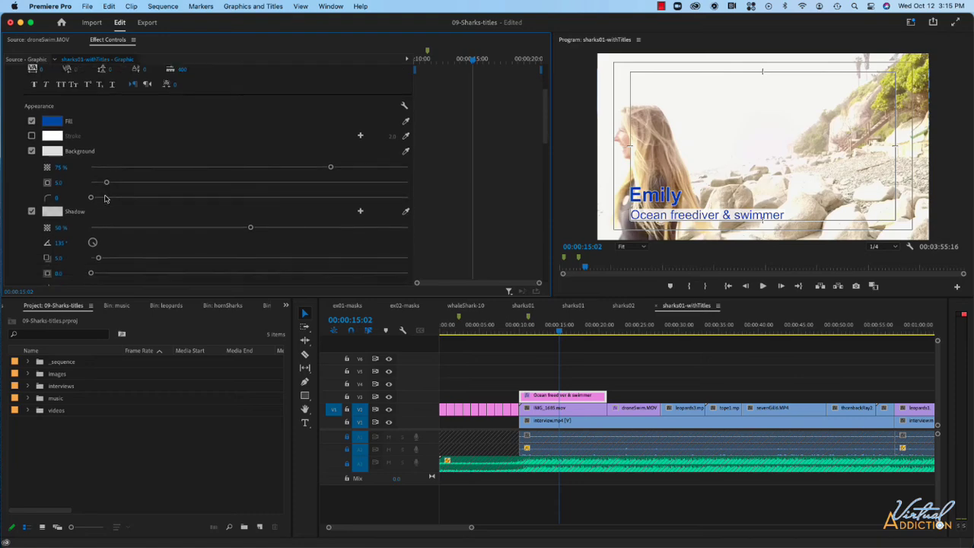
pyautogui.scroll(6, 105, 199)
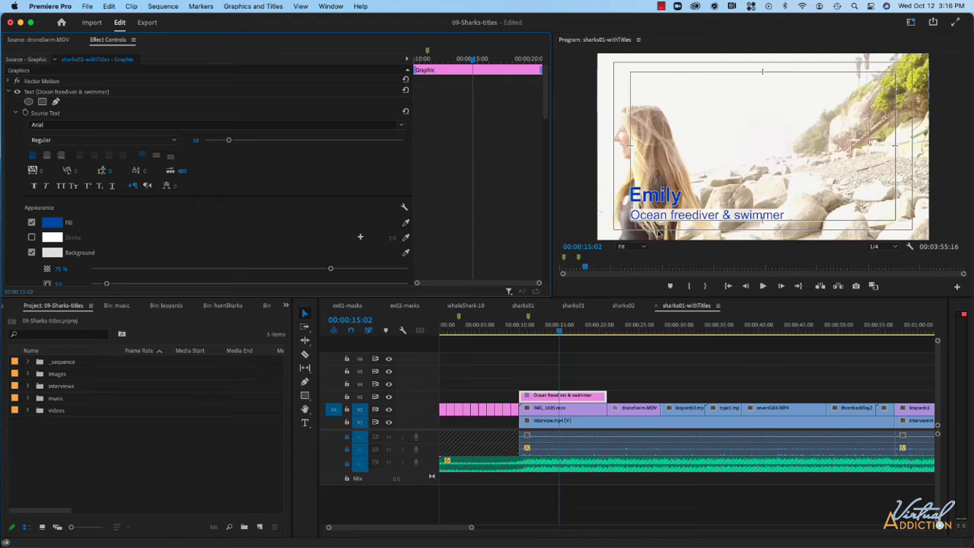
# Add a new text layer at 00:00:11:29 and move it inside the title-safe area, beside the woman's head.
pyautogui.click(534, 333)
pyautogui.moveTo(534, 335); pyautogui.dragTo(536, 334)
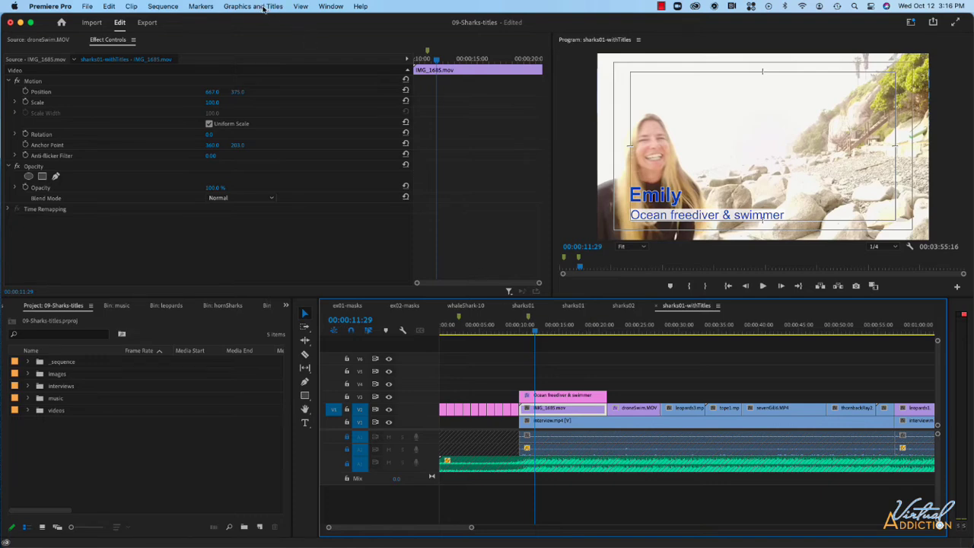
pyautogui.click(263, 7)
pyautogui.moveTo(335, 49)
pyautogui.click(392, 49)
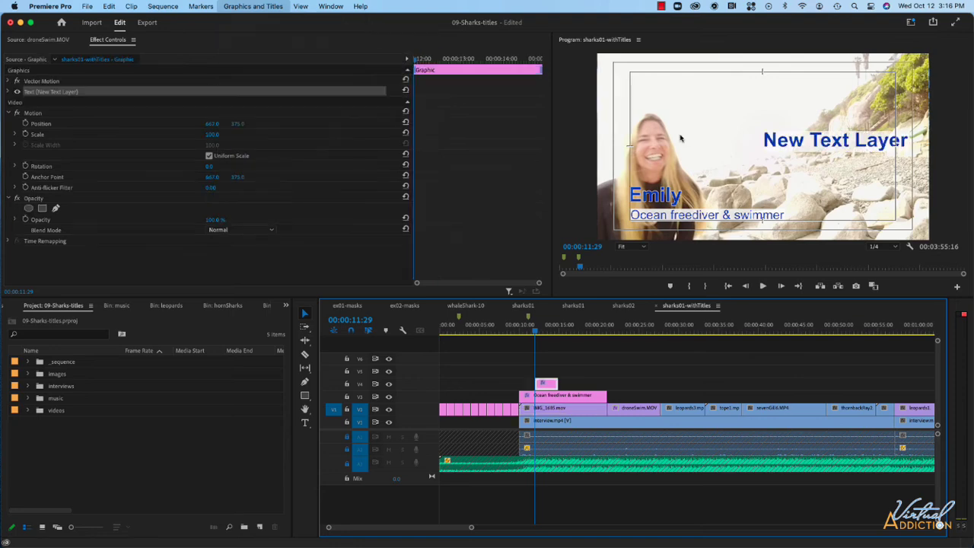
pyautogui.moveTo(793, 147); pyautogui.dragTo(724, 135)
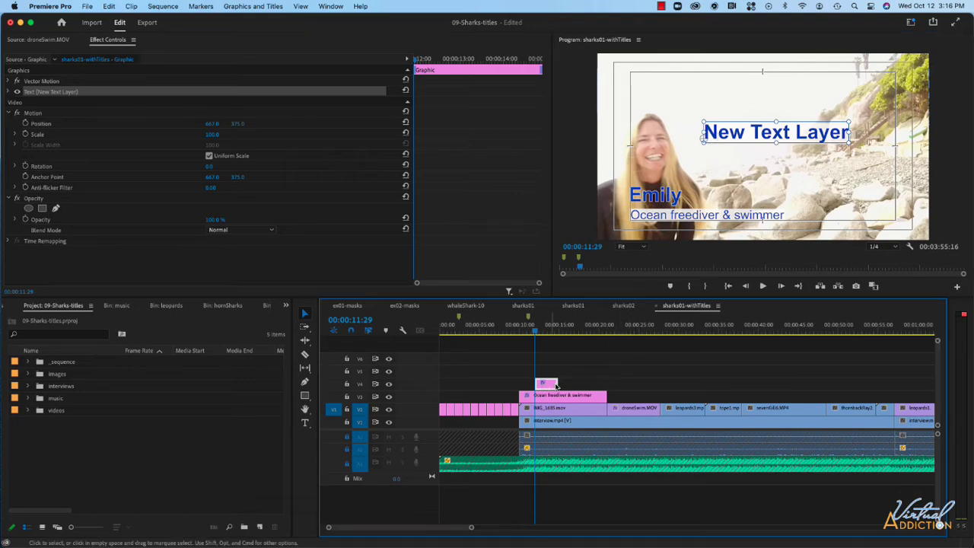
# With no clip selected, add another text layer as a separate graphic clip and place it below the first new text.
pyautogui.moveTo(542, 386); pyautogui.dragTo(572, 399)
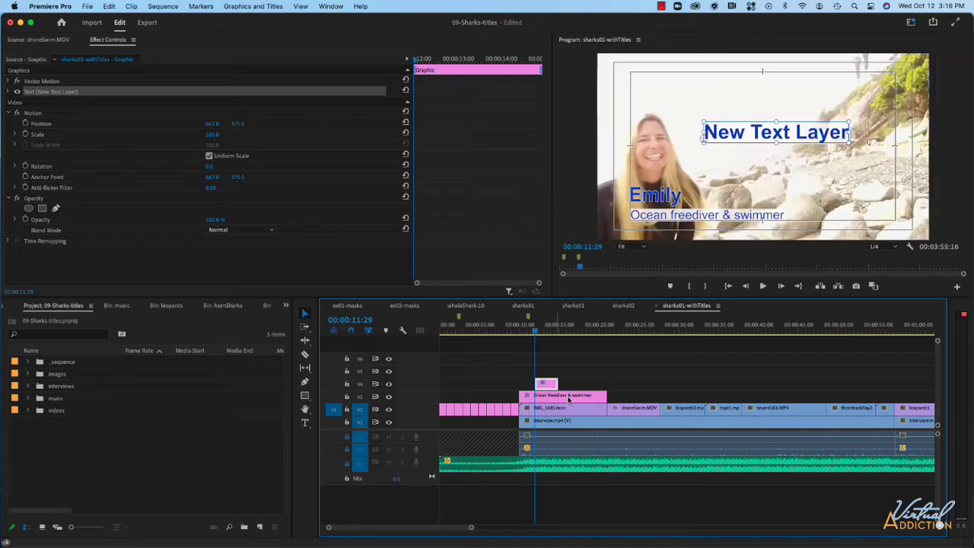
pyautogui.click(572, 397)
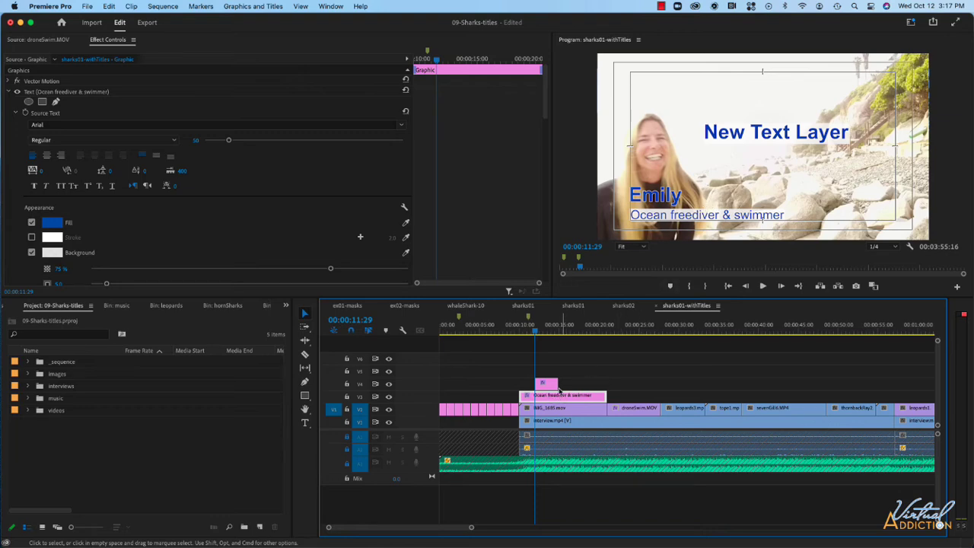
pyautogui.click(576, 379)
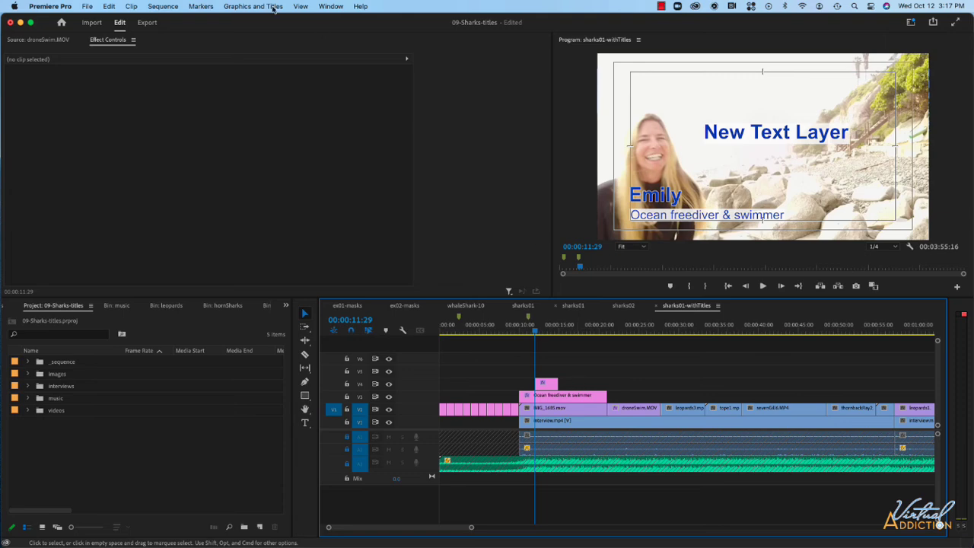
pyautogui.click(245, 6)
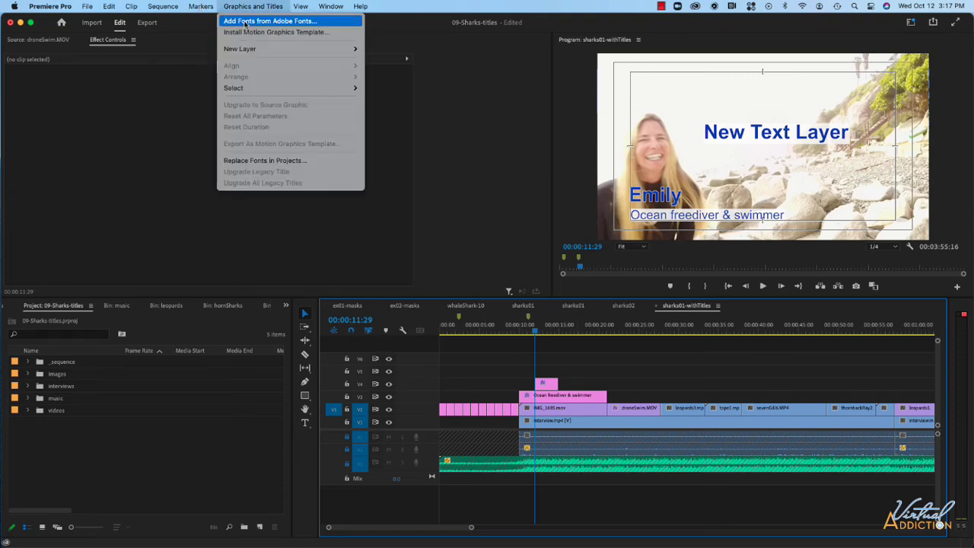
pyautogui.moveTo(250, 50)
pyautogui.click(375, 48)
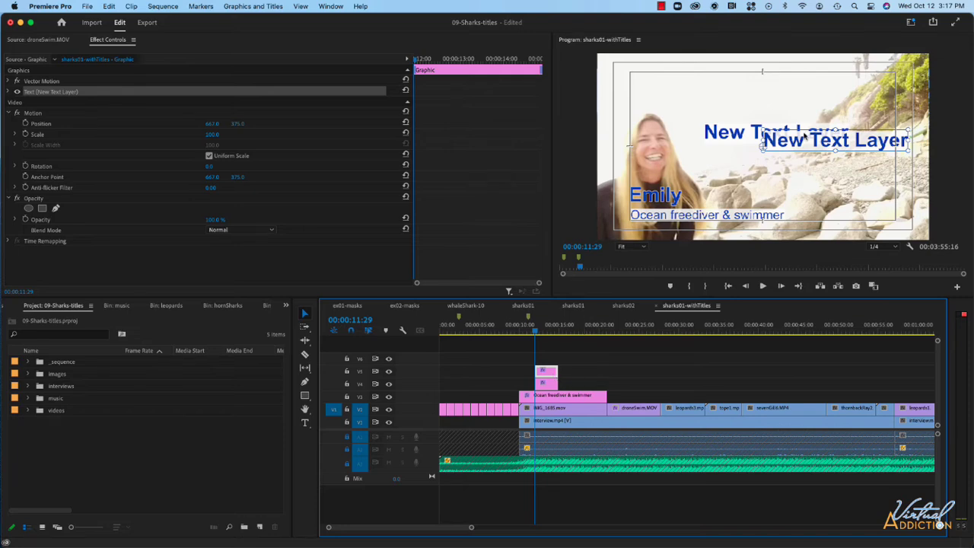
pyautogui.moveTo(759, 154); pyautogui.dragTo(716, 175)
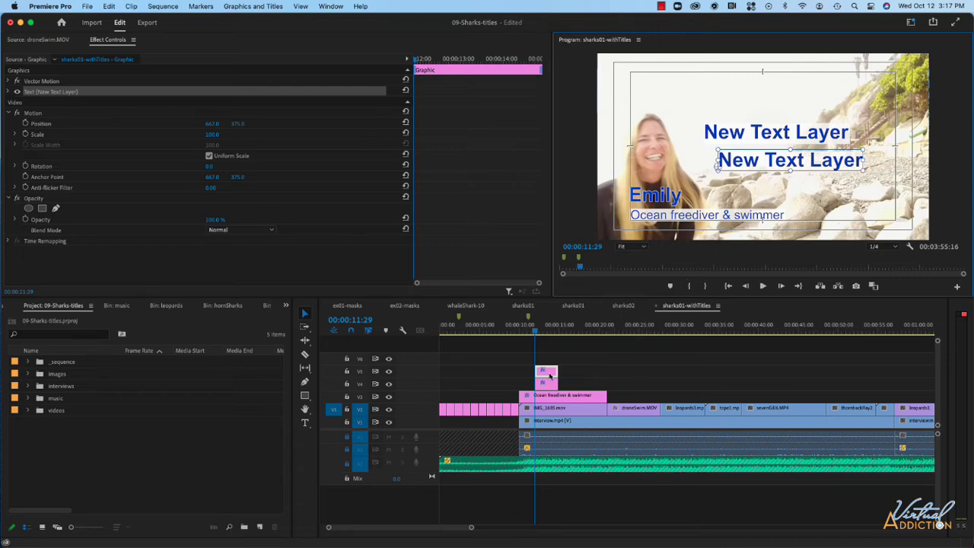
# Add a second text layer to the selected graphic clip, place it under the existing line, and change its text to "subheading".
pyautogui.click(258, 7)
pyautogui.moveTo(256, 49)
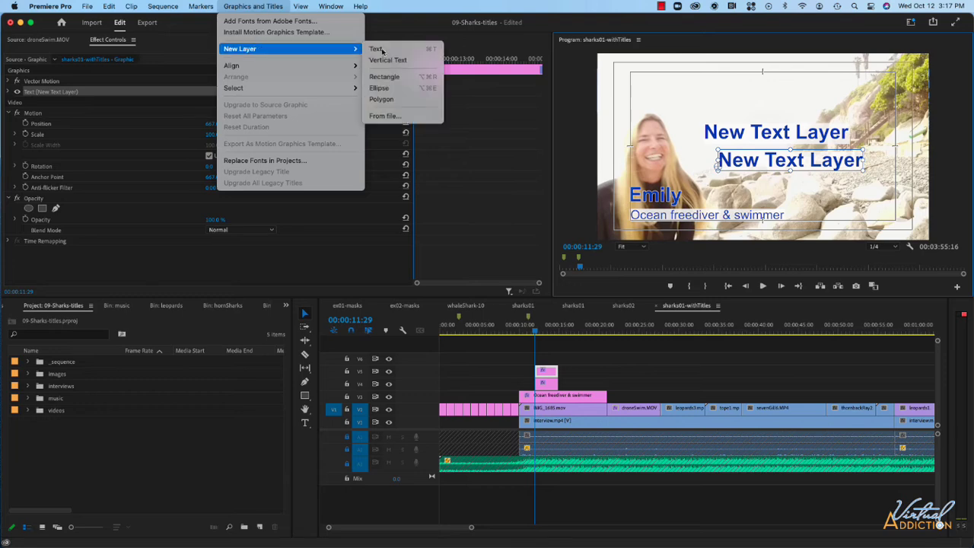
pyautogui.click(384, 51)
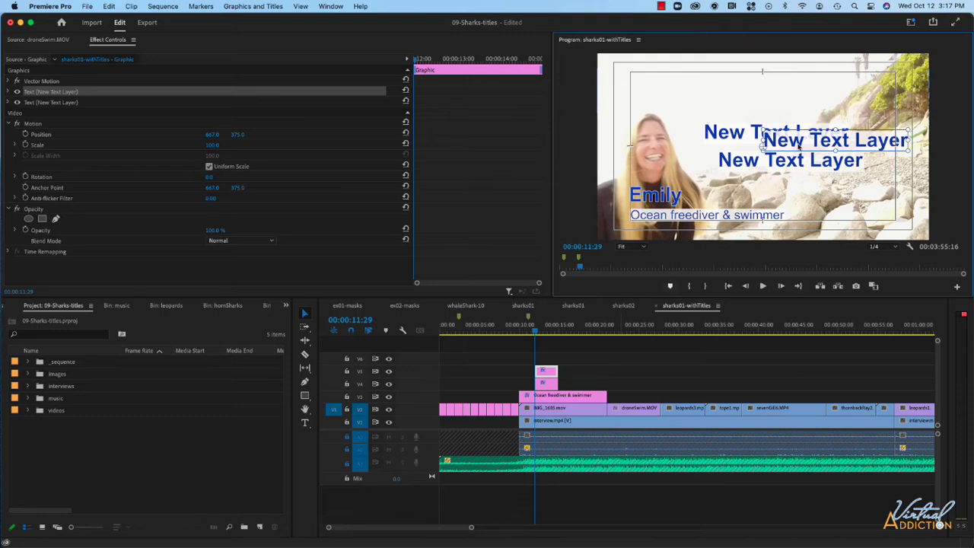
pyautogui.moveTo(799, 147); pyautogui.dragTo(756, 182)
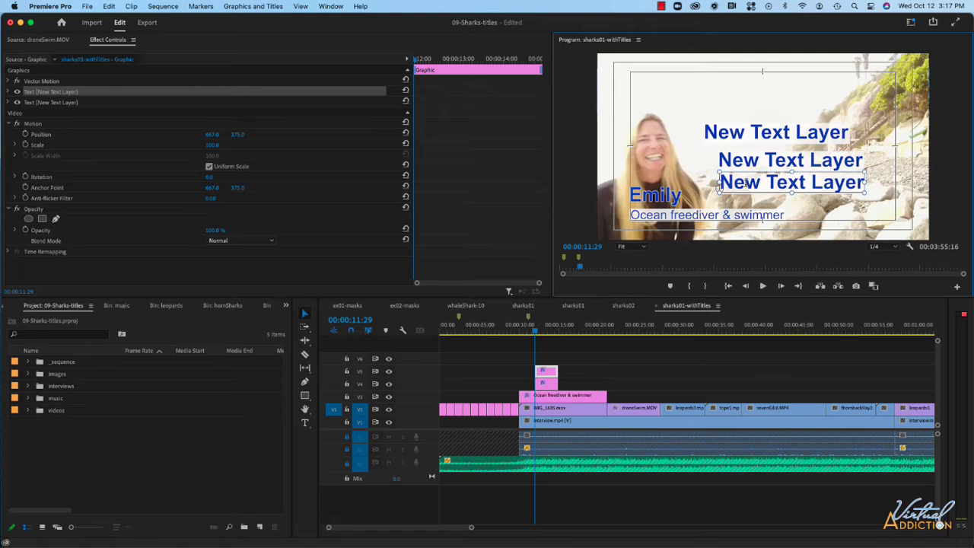
pyautogui.doubleClick(745, 182)
pyautogui.write('subheading')
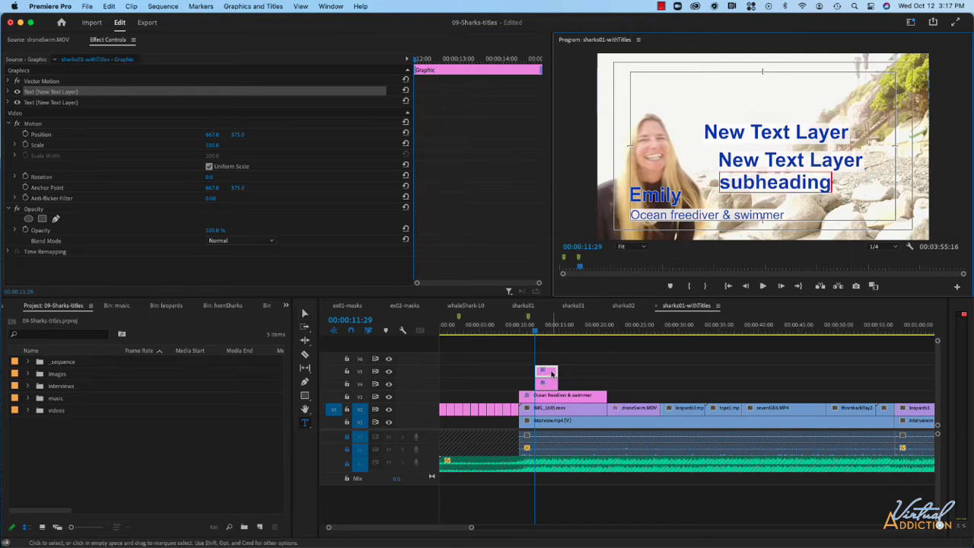
# Move the two-layer graphic clip on the timeline to the start of the droneSwim.MOV clip and go to 00:00:21:28.
pyautogui.click(551, 373)
pyautogui.moveTo(554, 372); pyautogui.dragTo(629, 373)
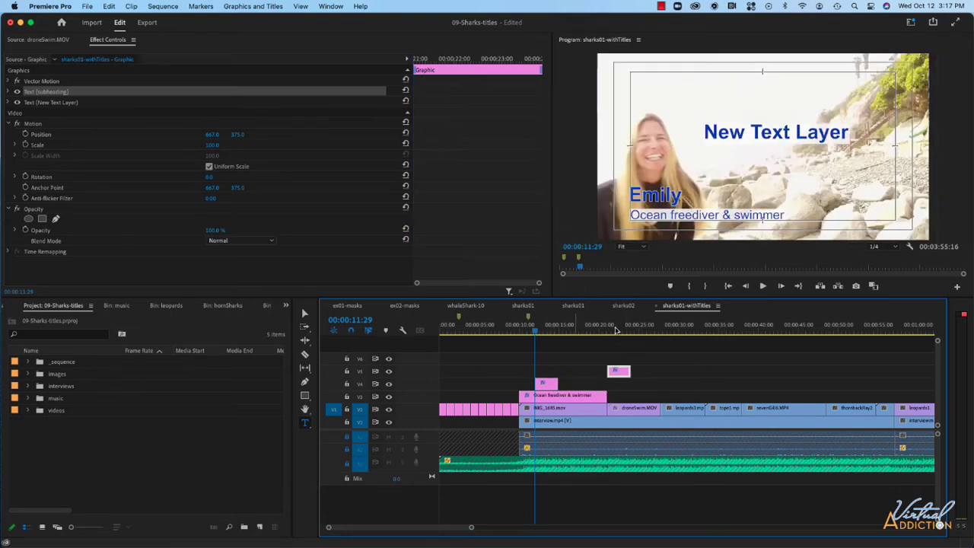
pyautogui.click(616, 328)
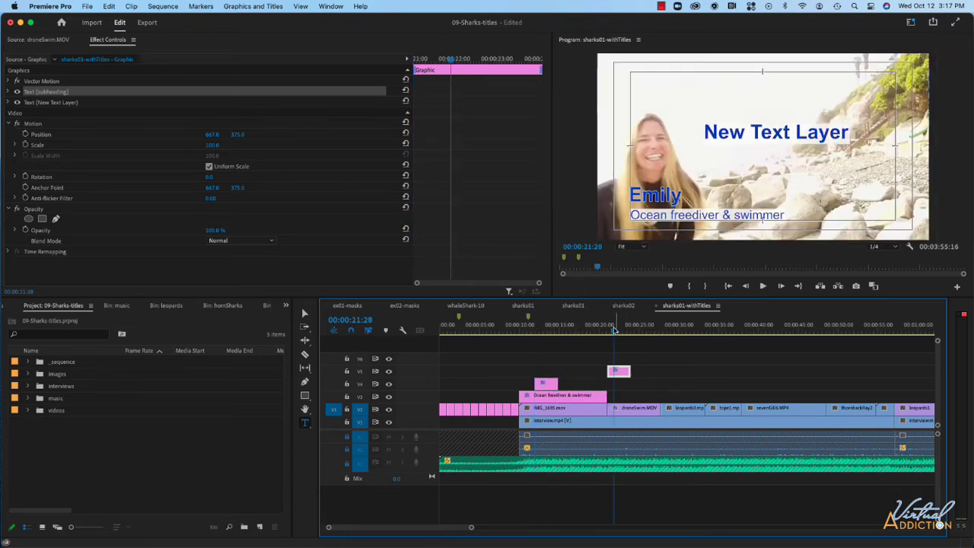
# Delete the two-layer demo graphic above droneSwim.MOV and the separate "New Text Layer" graphic above the lower-third title clip.
pyautogui.doubleClick(761, 166)
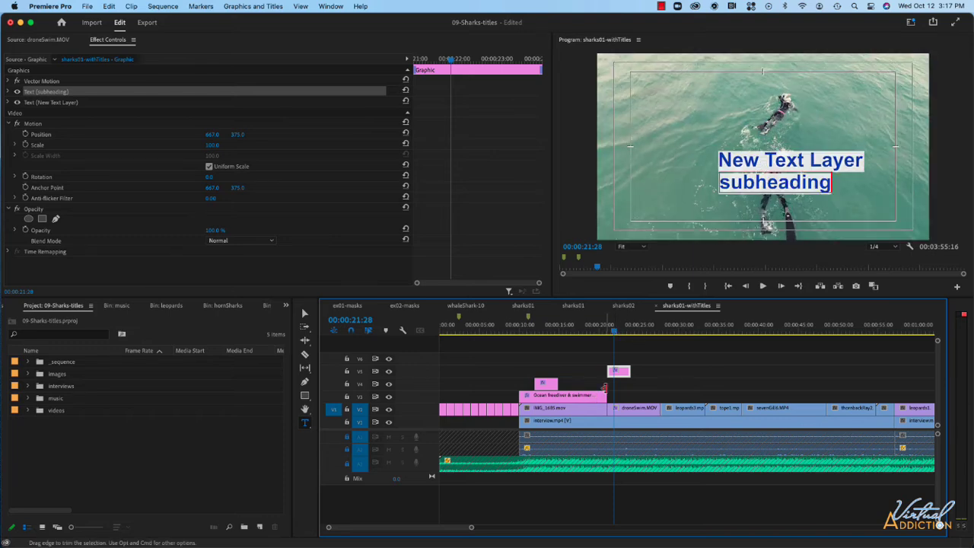
pyautogui.press('Delete')
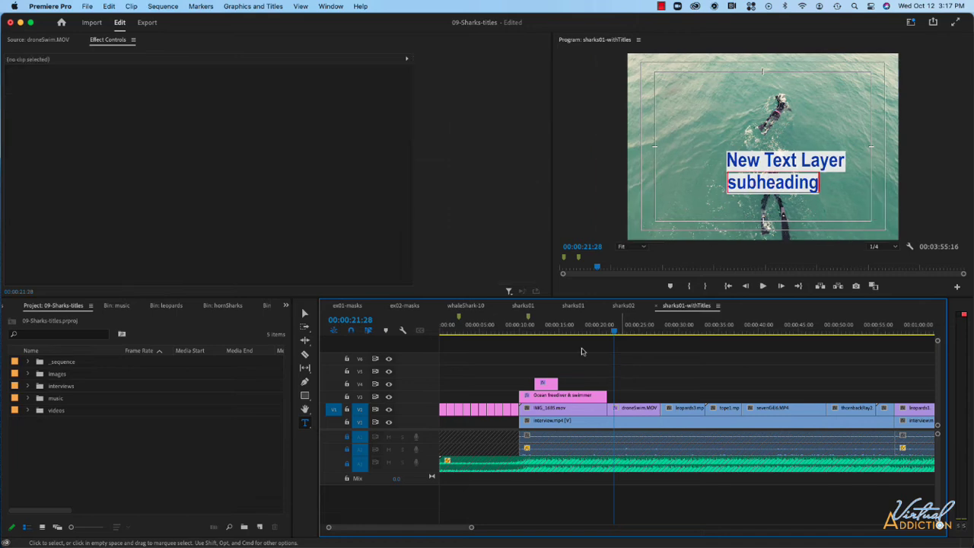
pyautogui.click(546, 332)
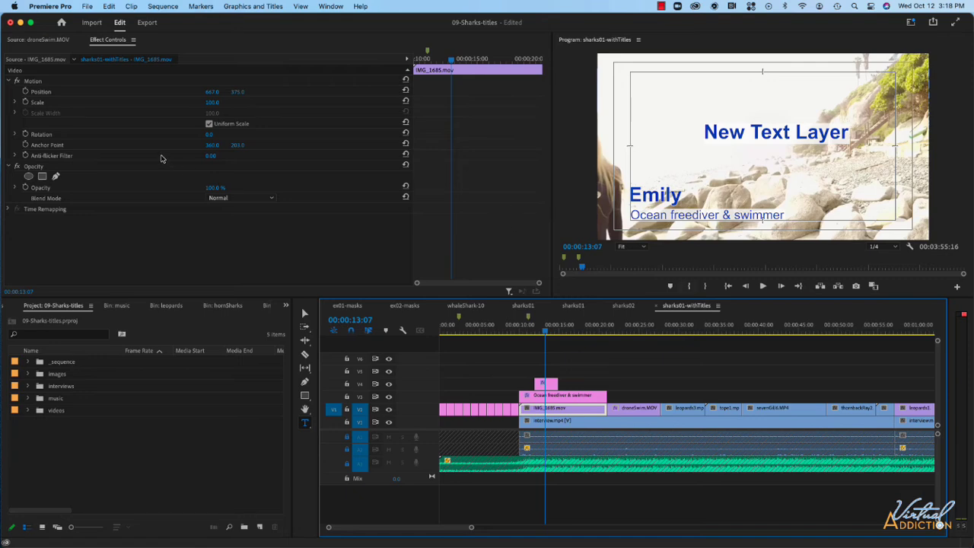
pyautogui.click(550, 384)
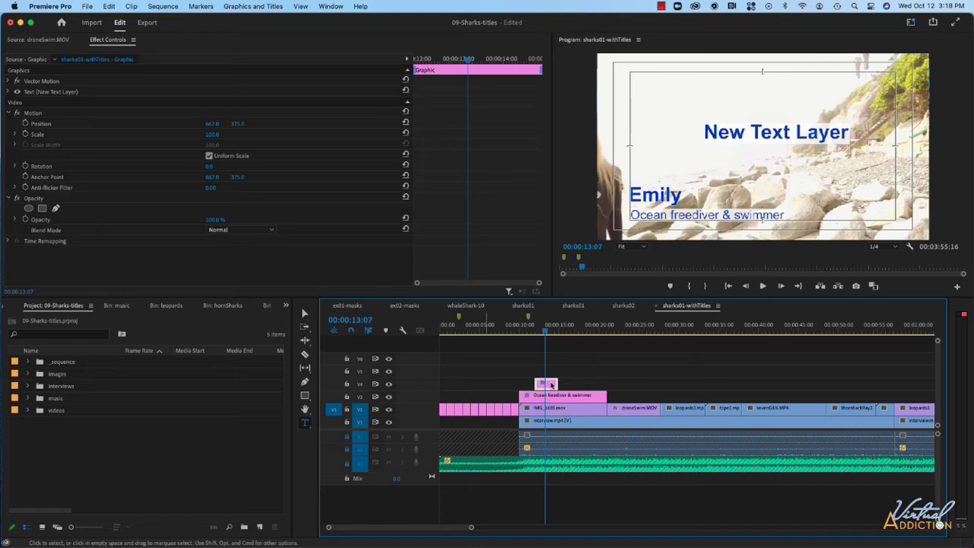
pyautogui.press('Delete')
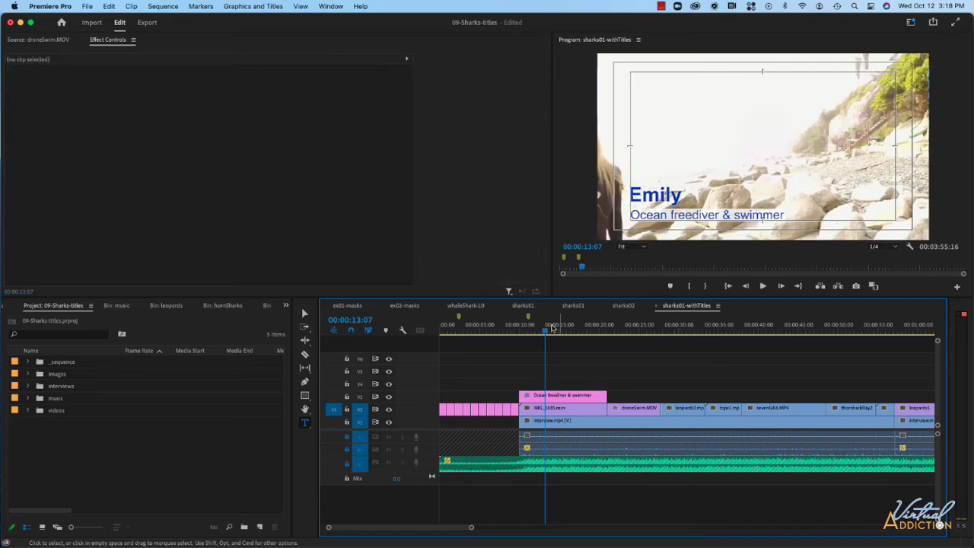
# Go to 00:00:10:00, select the lower-third graphic clip, and collapse the settings of both its text layers.
pyautogui.moveTo(548, 332); pyautogui.dragTo(531, 333)
pyautogui.moveTo(518, 335)
pyautogui.mouseDown()
pyautogui.moveTo(510, 329)
pyautogui.moveTo(535, 336)
pyautogui.moveTo(520, 335)
pyautogui.mouseUp()
pyautogui.click(563, 395)
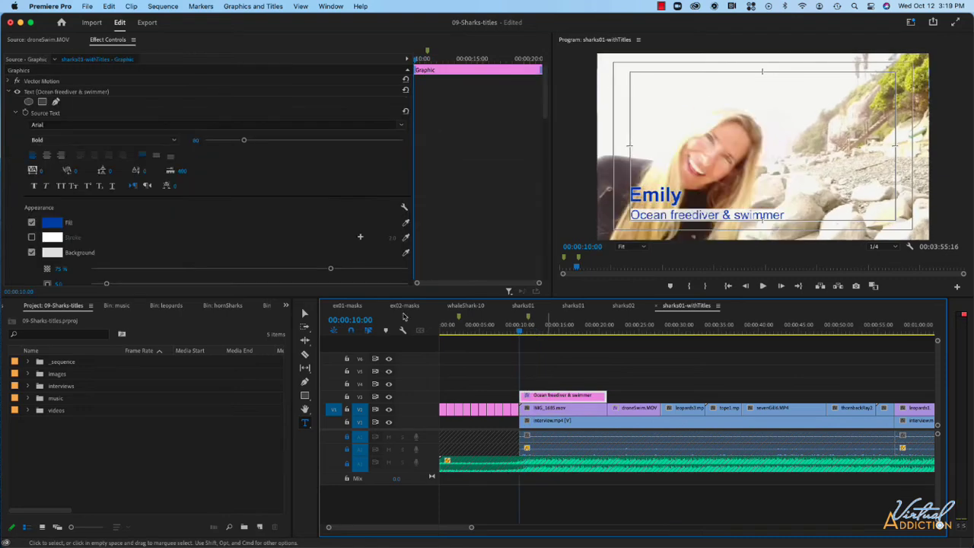
pyautogui.click(10, 92)
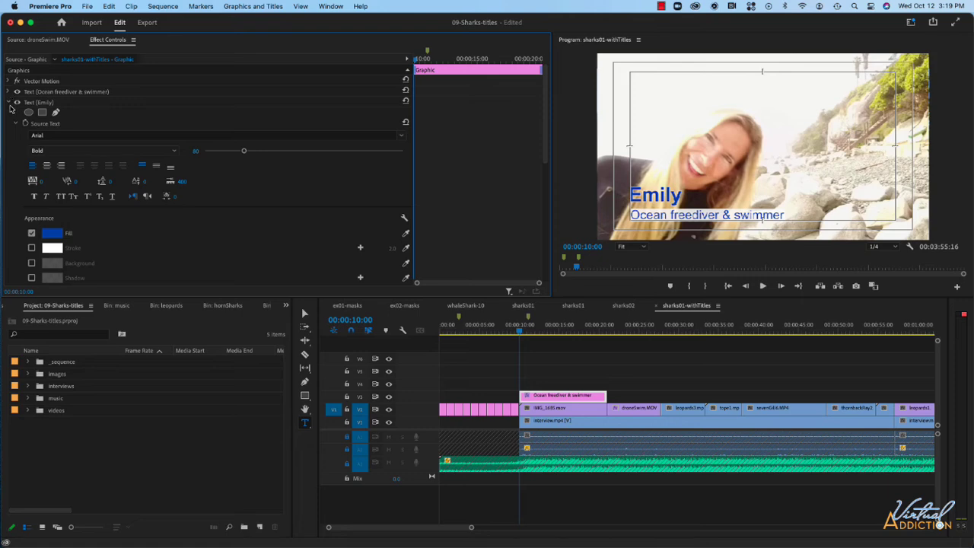
pyautogui.click(9, 102)
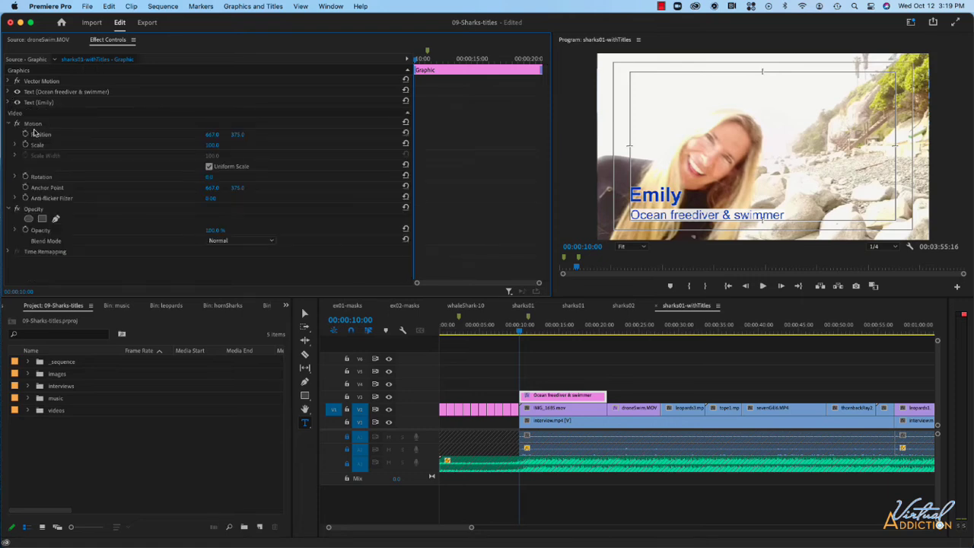
# At 00:00:12:01, turn on keyframing for the whole graphic clip's Motion Position and Opacity.
pyautogui.click(533, 332)
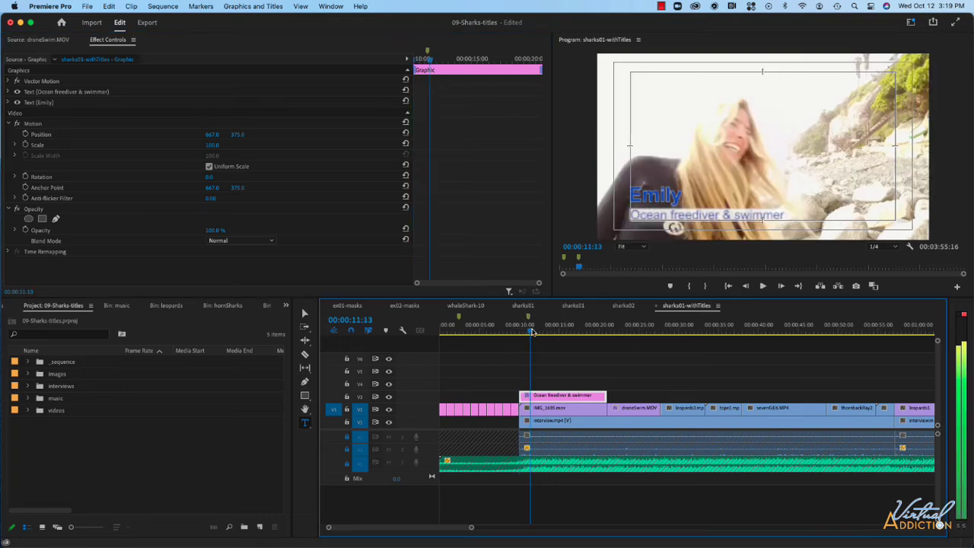
pyautogui.moveTo(533, 333); pyautogui.dragTo(537, 333)
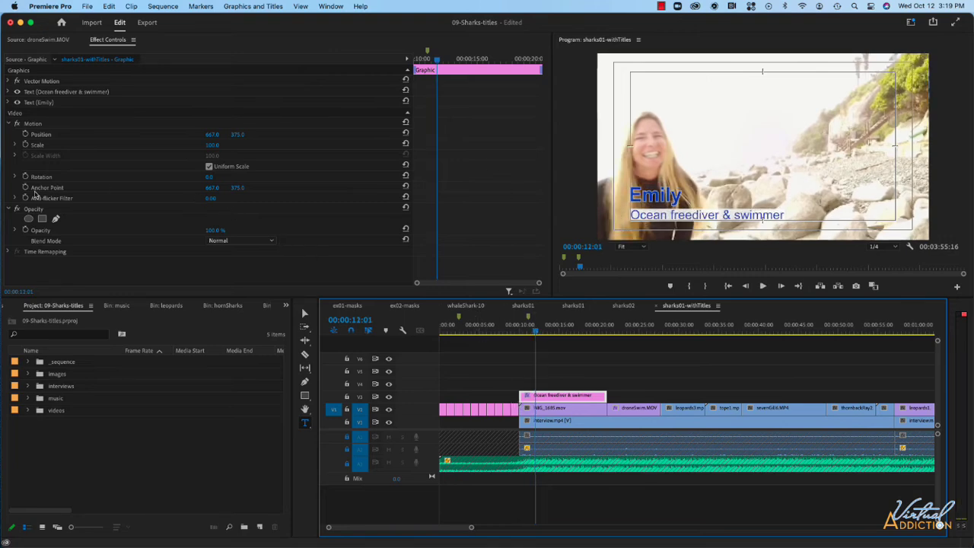
pyautogui.click(25, 135)
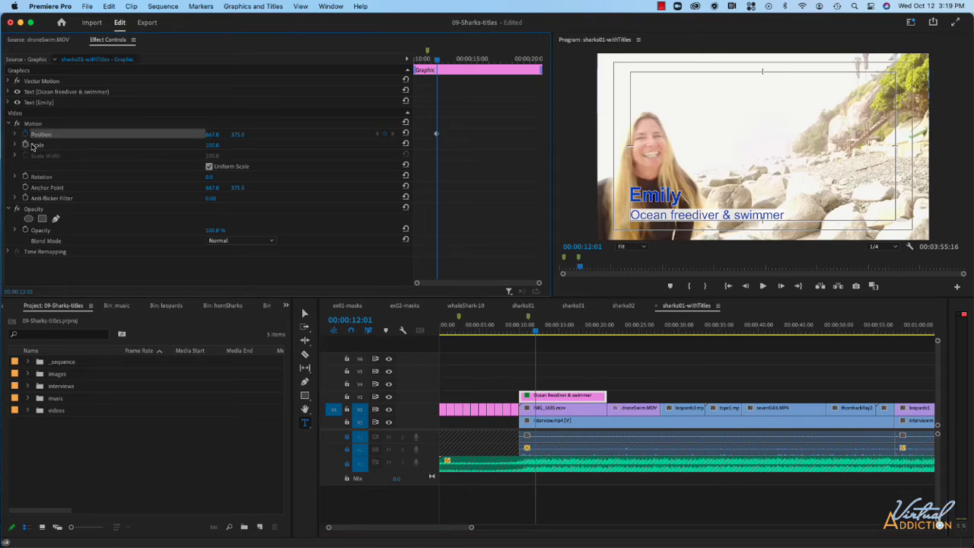
pyautogui.click(25, 230)
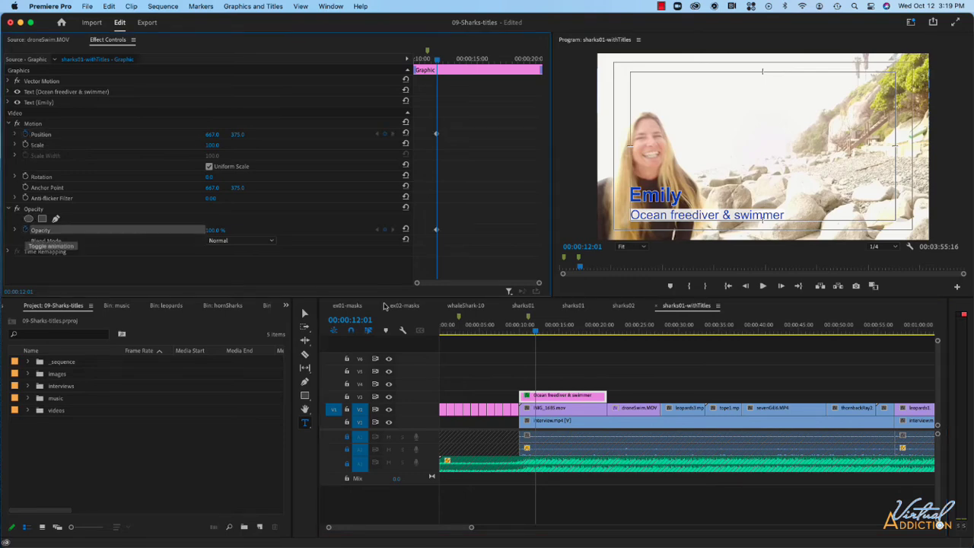
# At the graphic clip's start, 00:00:10:00, set its vertical Position to 228 and its Opacity to 0%.
pyautogui.press('Up')
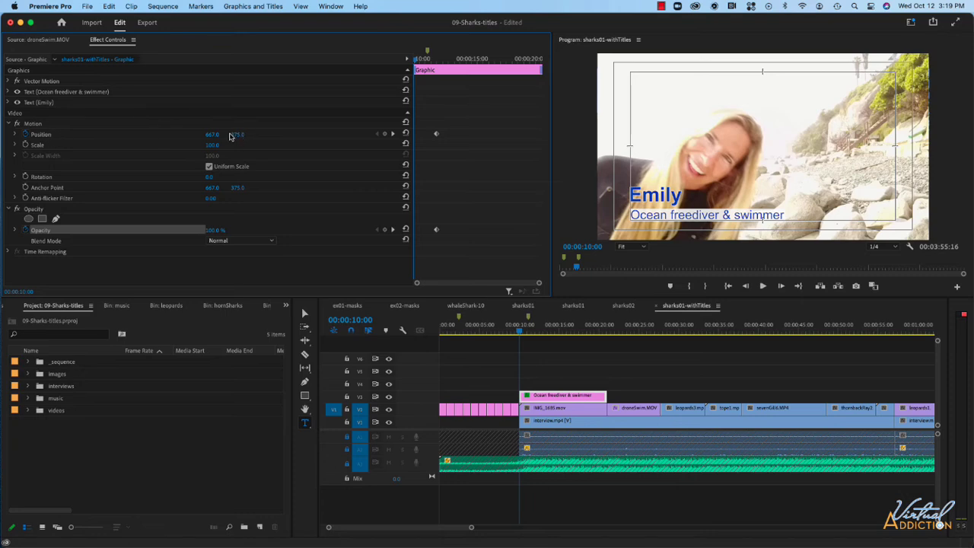
pyautogui.moveTo(239, 135); pyautogui.dragTo(145, 135)
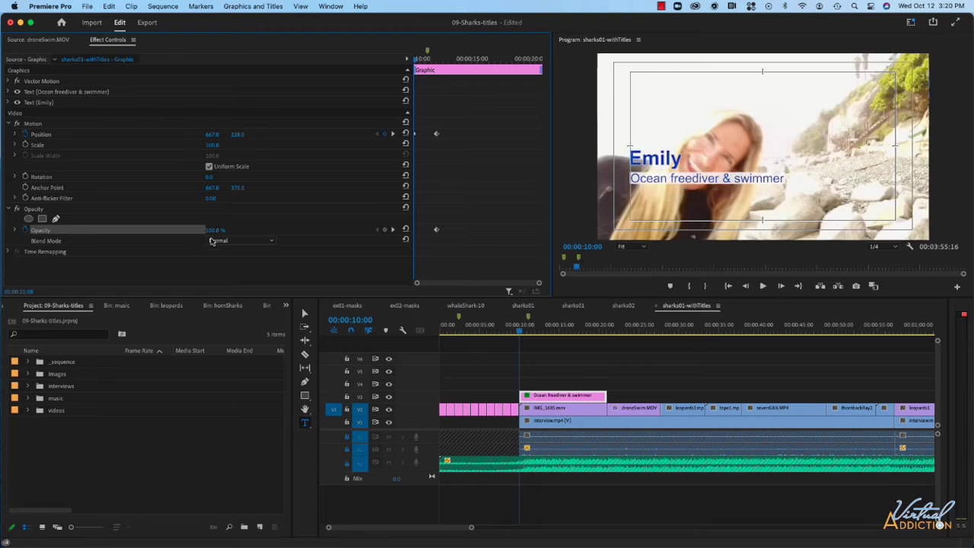
pyautogui.moveTo(216, 231); pyautogui.dragTo(196, 230)
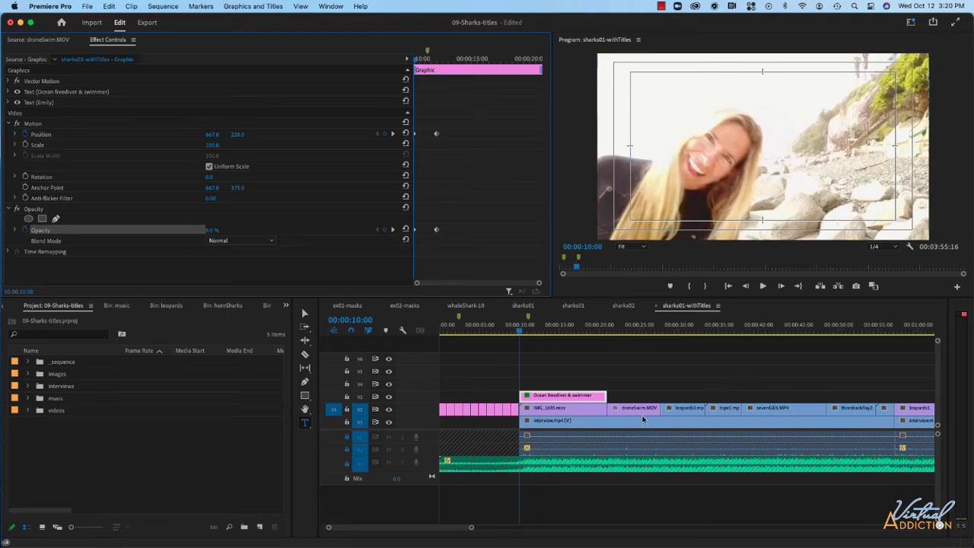
# Play the sequence from just before 00:00:10:00 to preview the lower-third title's animated entrance.
pyautogui.click(518, 335)
pyautogui.press('Left')
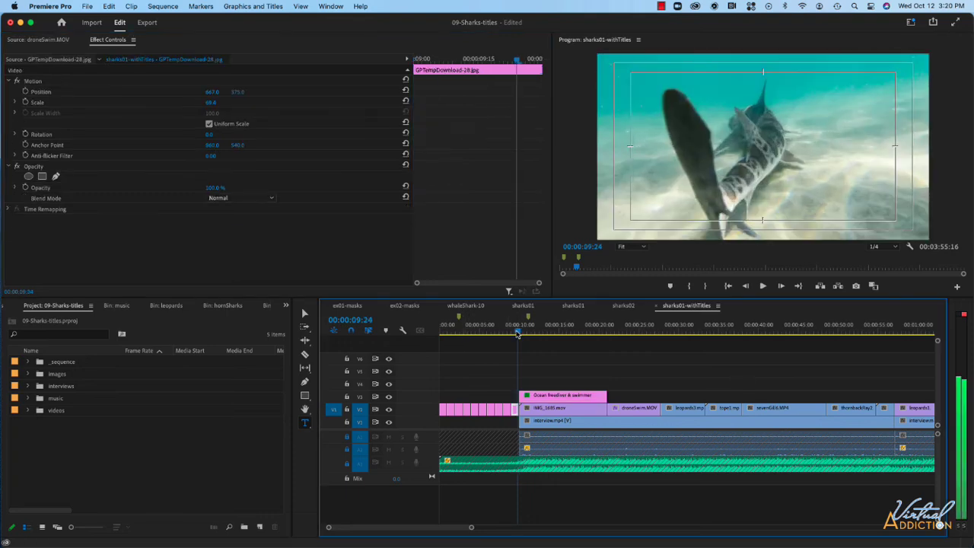
pyautogui.moveTo(517, 333); pyautogui.dragTo(516, 333)
pyautogui.press('space')
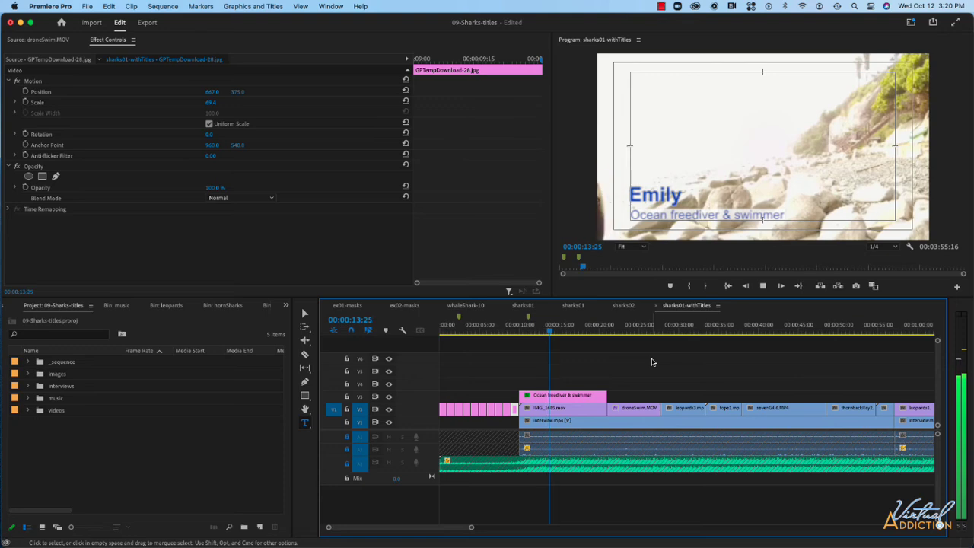
pyautogui.moveTo(550, 339)
pyautogui.mouseDown()
pyautogui.moveTo(533, 338)
pyautogui.moveTo(547, 338)
pyautogui.mouseUp()
# With the lower-third graphic clip selected at 00:00:12:01, remove all of its clip-level Opacity and Position keyframes.
pyautogui.doubleClick(564, 394)
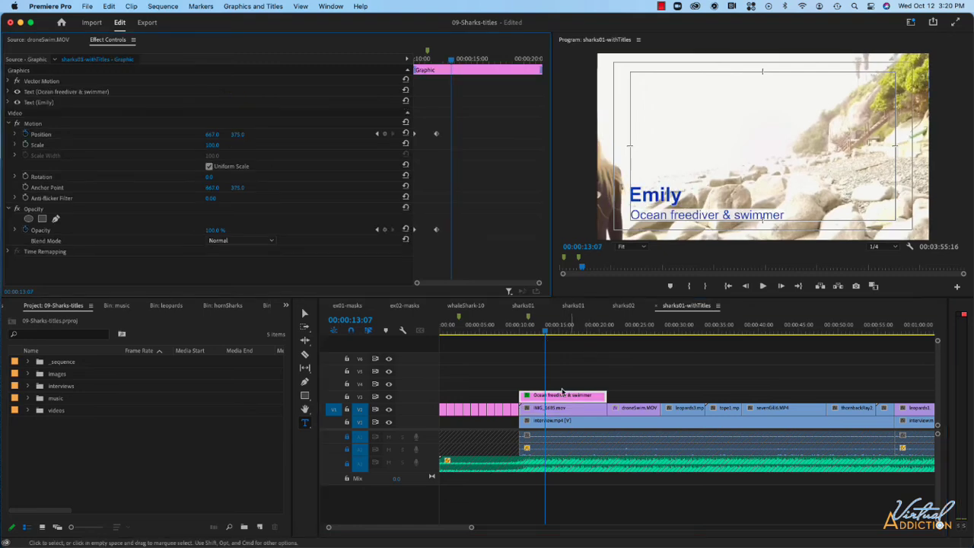
pyautogui.click(535, 335)
pyautogui.click(534, 336)
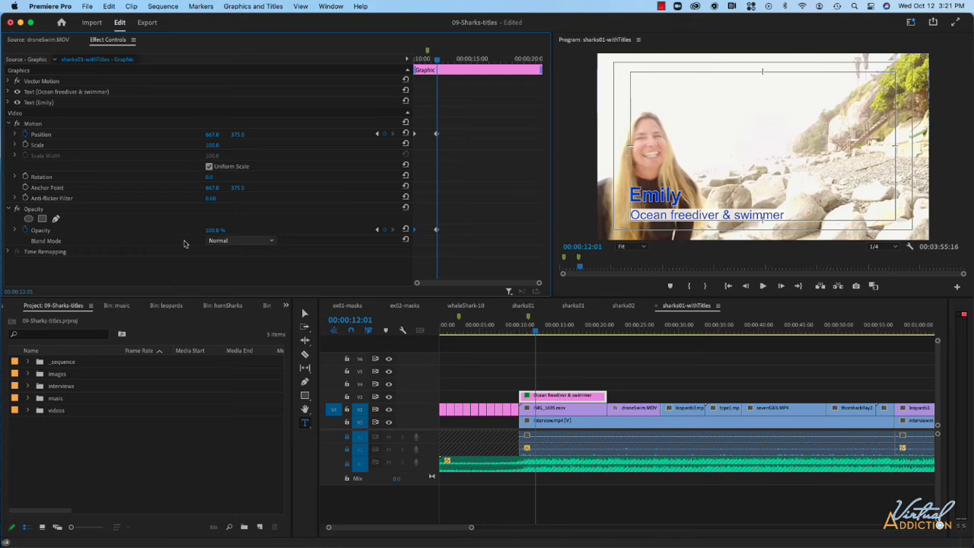
pyautogui.click(26, 230)
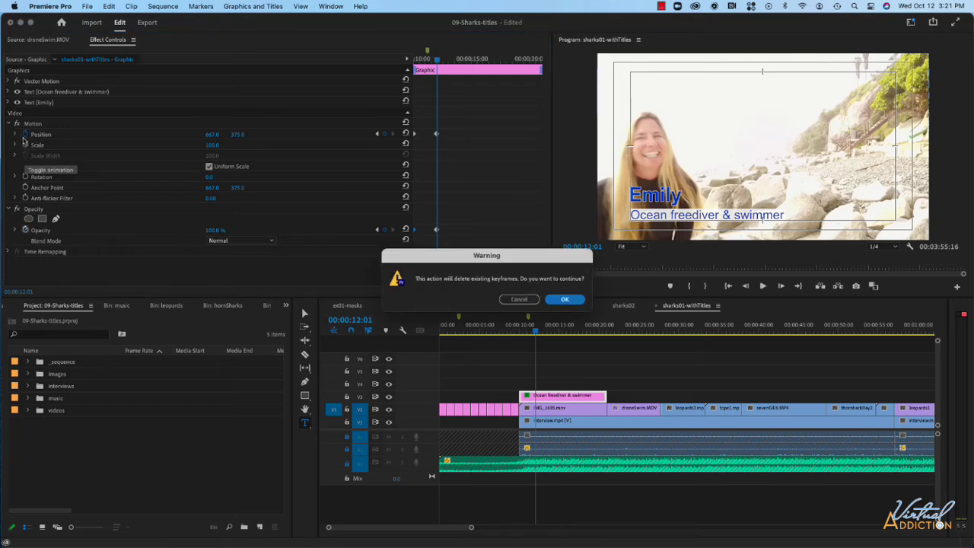
pyautogui.click(559, 300)
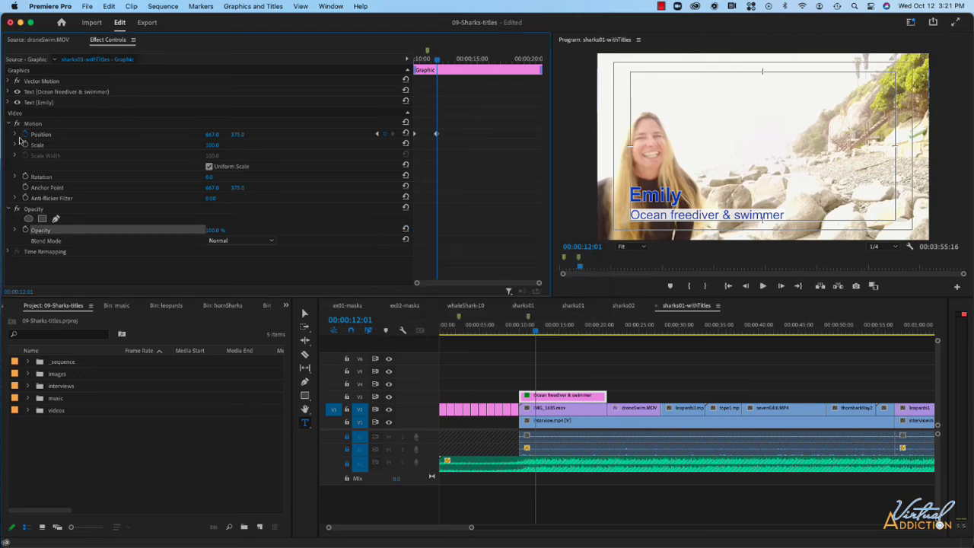
pyautogui.click(26, 134)
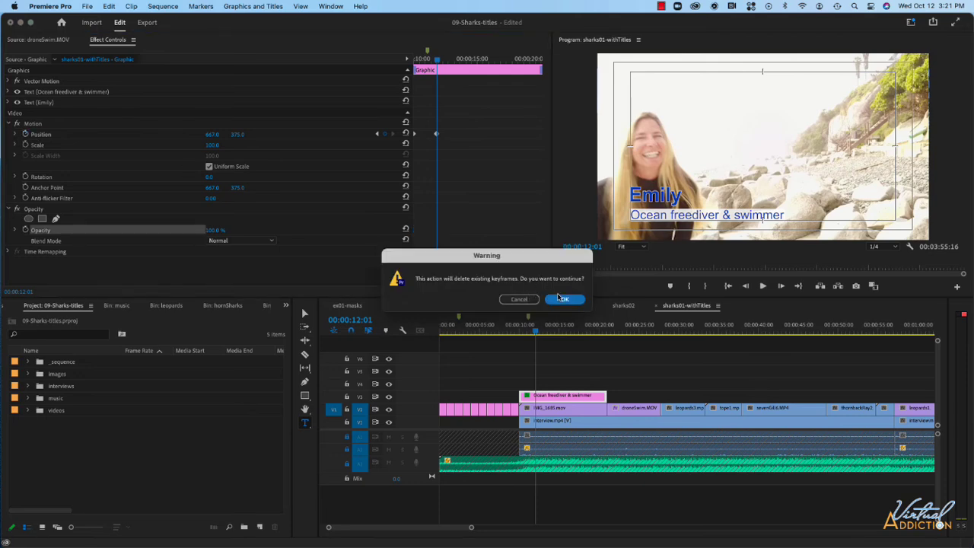
pyautogui.click(560, 298)
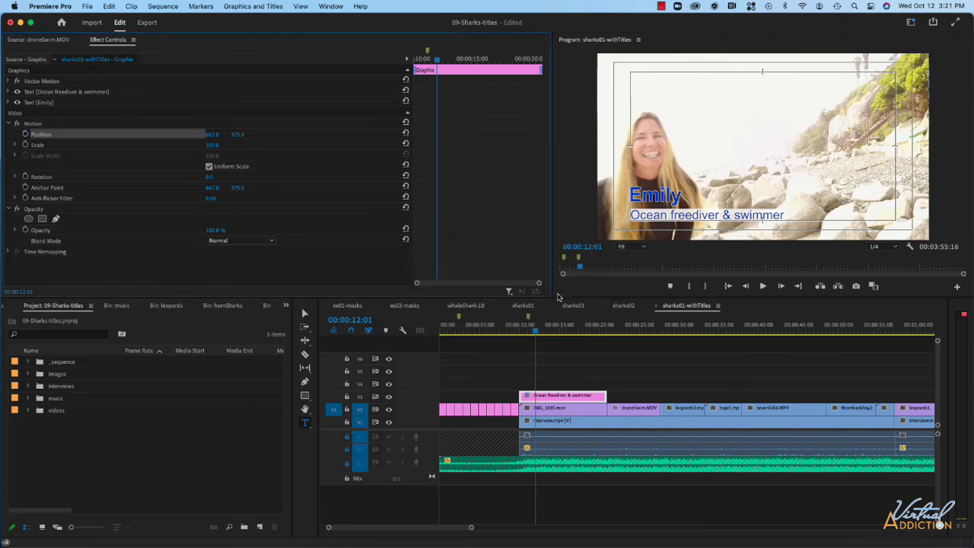
# Move the name text layer above the "Ocean freediver & swimmer" layer and turn on its Transform Position and Opacity keyframing at 00:00:12:01.
pyautogui.click(9, 123)
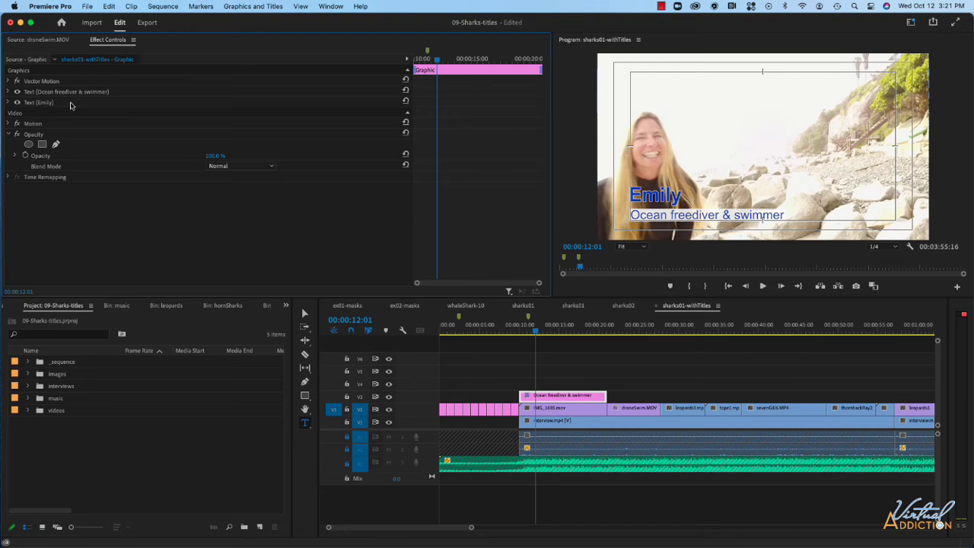
pyautogui.moveTo(70, 106); pyautogui.dragTo(69, 88)
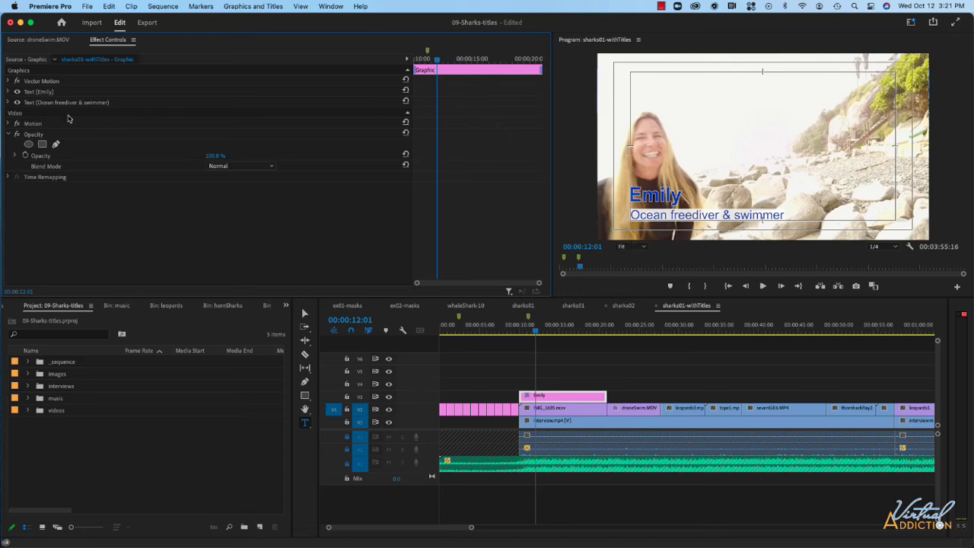
pyautogui.click(11, 94)
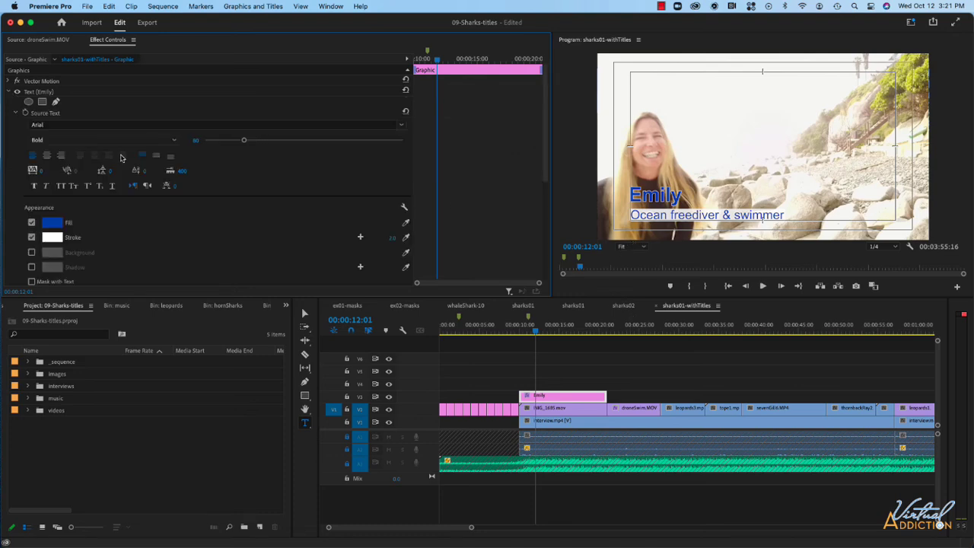
pyautogui.scroll(-2, 89, 234)
pyautogui.scroll(-1, 87, 233)
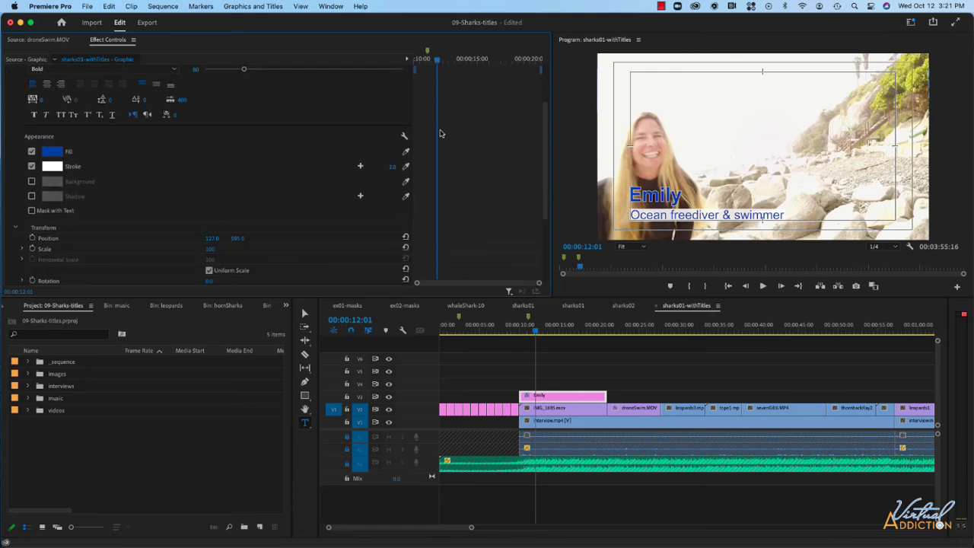
pyautogui.scroll(-1, 45, 238)
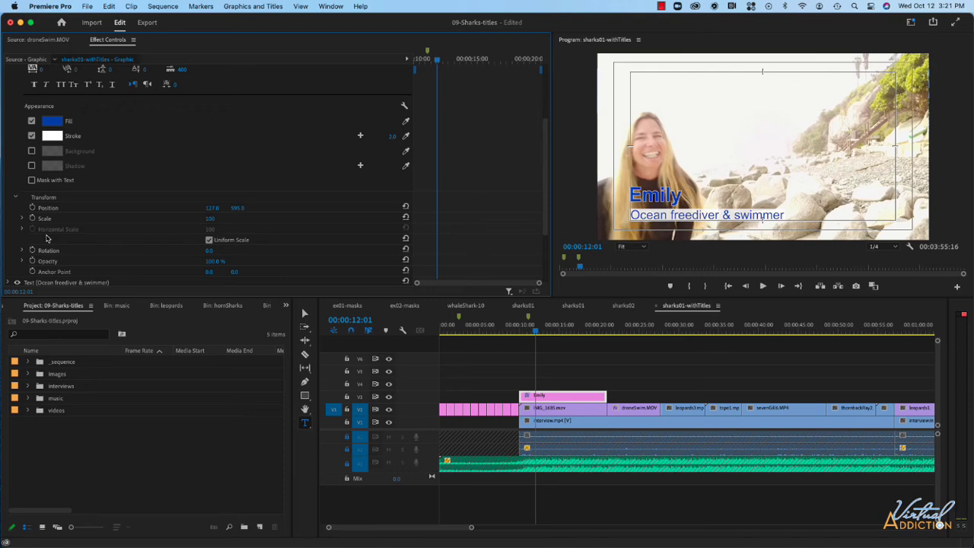
pyautogui.click(32, 207)
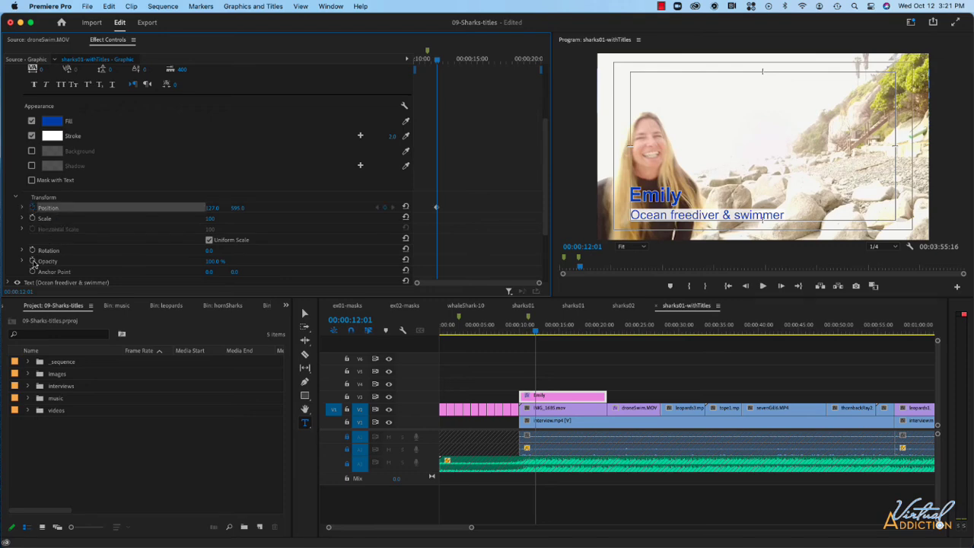
pyautogui.click(32, 261)
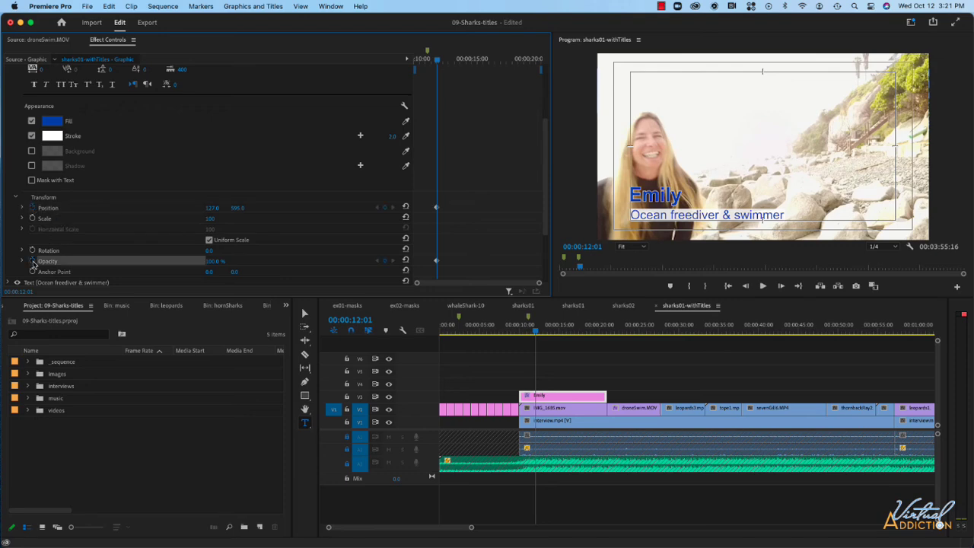
# Turn on Transform Position and Opacity keyframing for the "Ocean freediver & swimmer" text layer at 00:00:12:01.
pyautogui.scroll(-4, 104, 187)
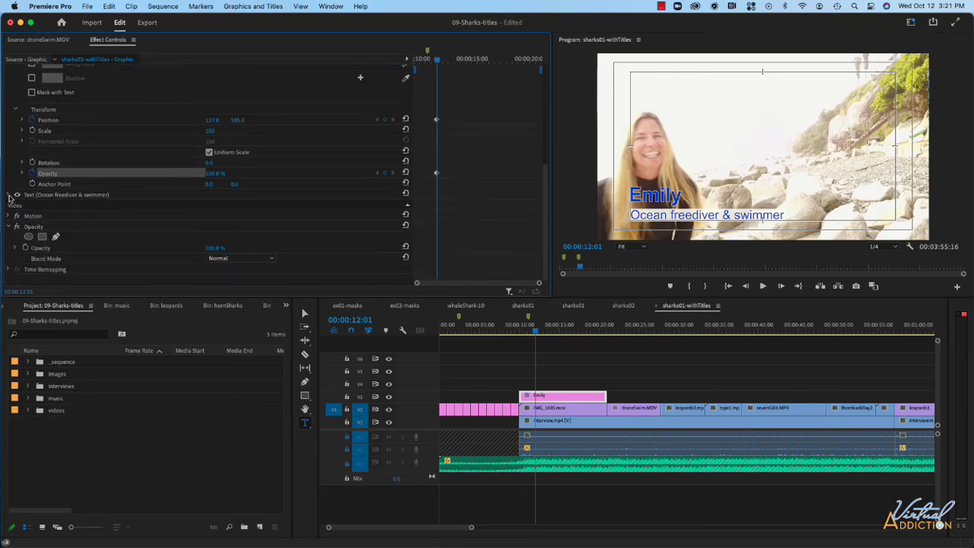
pyautogui.click(8, 195)
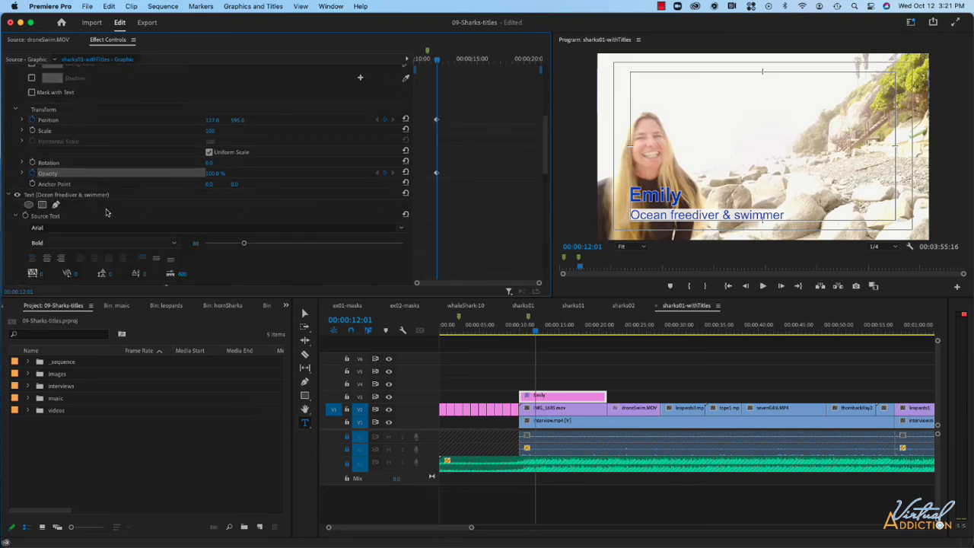
pyautogui.scroll(-7, 107, 213)
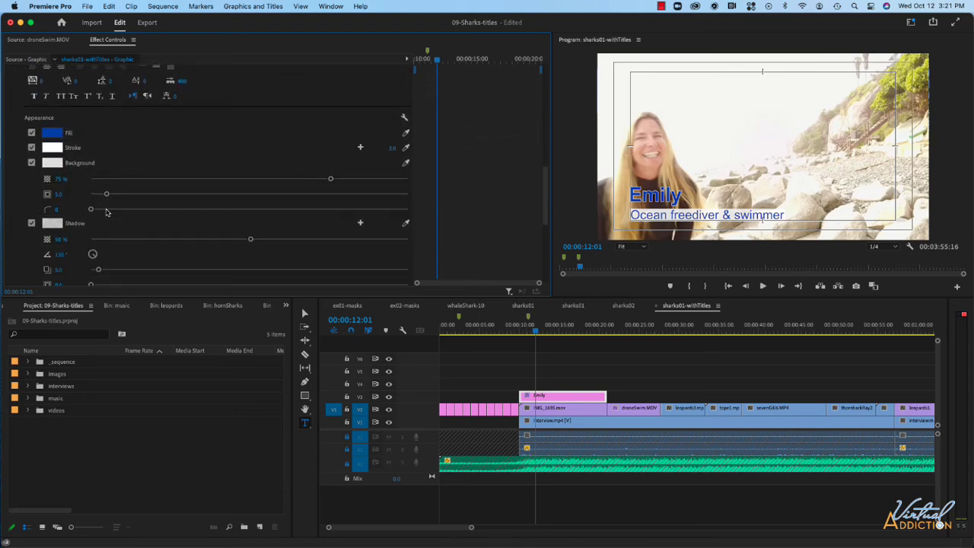
pyautogui.scroll(-6, 106, 212)
pyautogui.click(33, 220)
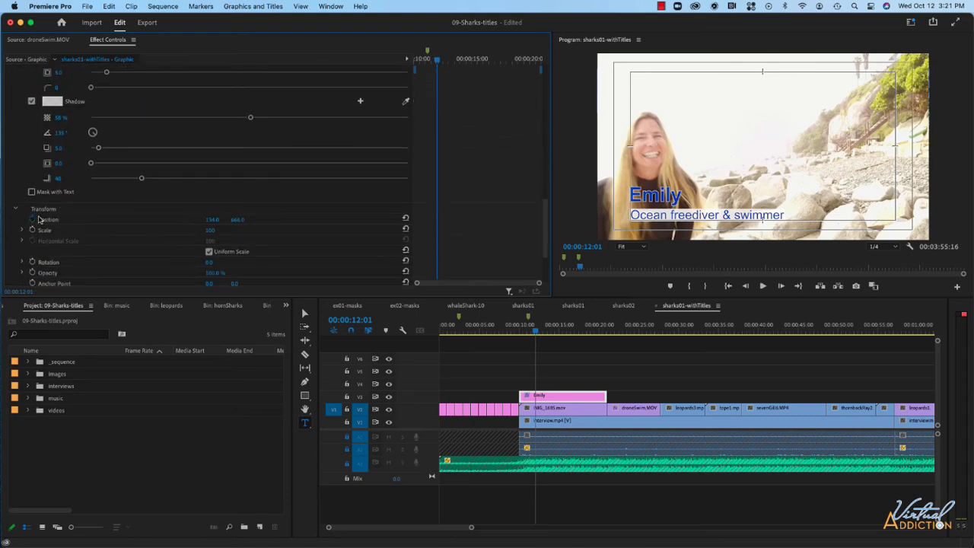
pyautogui.scroll(-2, 32, 224)
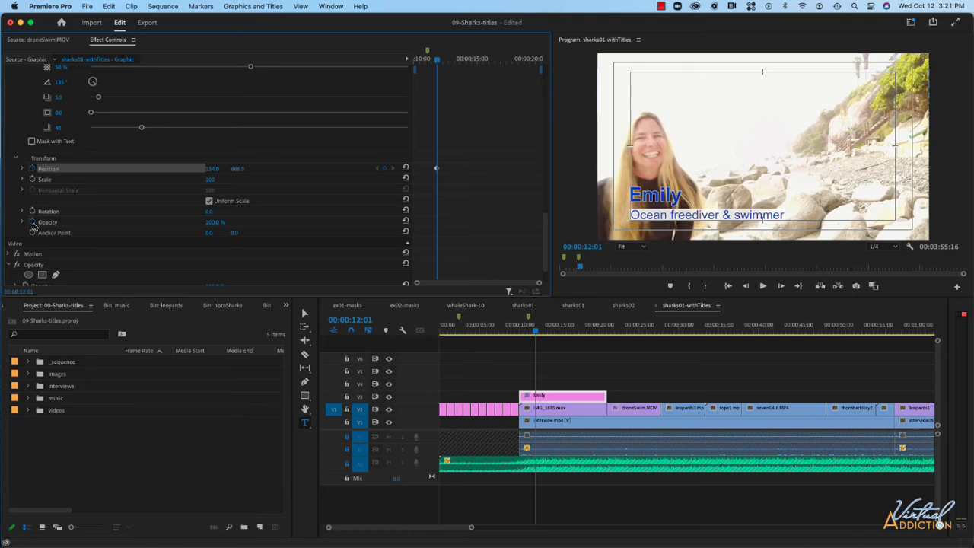
pyautogui.click(32, 222)
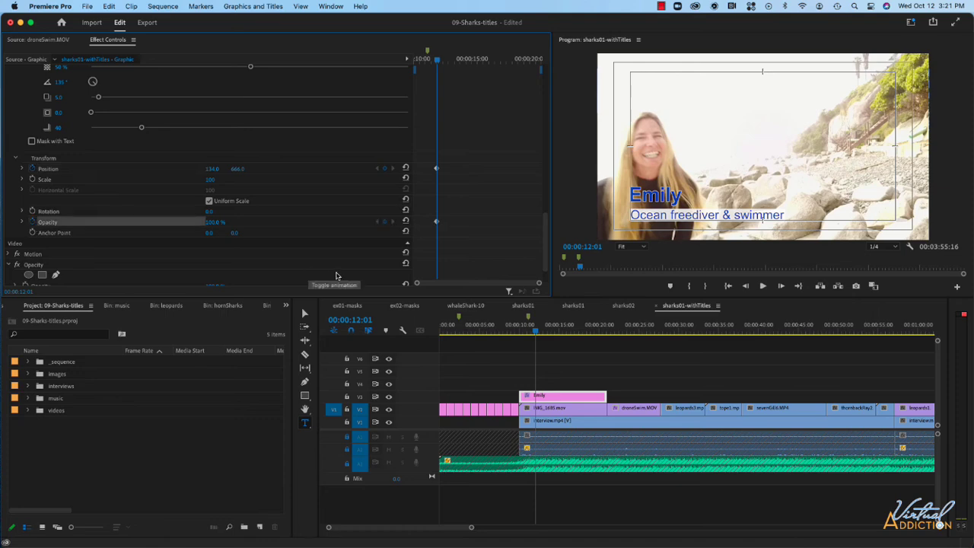
# At the graphic clip's start, 00:00:10:00, set the "Ocean freediver & swimmer" layer's vertical Position to 797 and its Opacity to 0%.
pyautogui.click(536, 335)
pyautogui.press('Up')
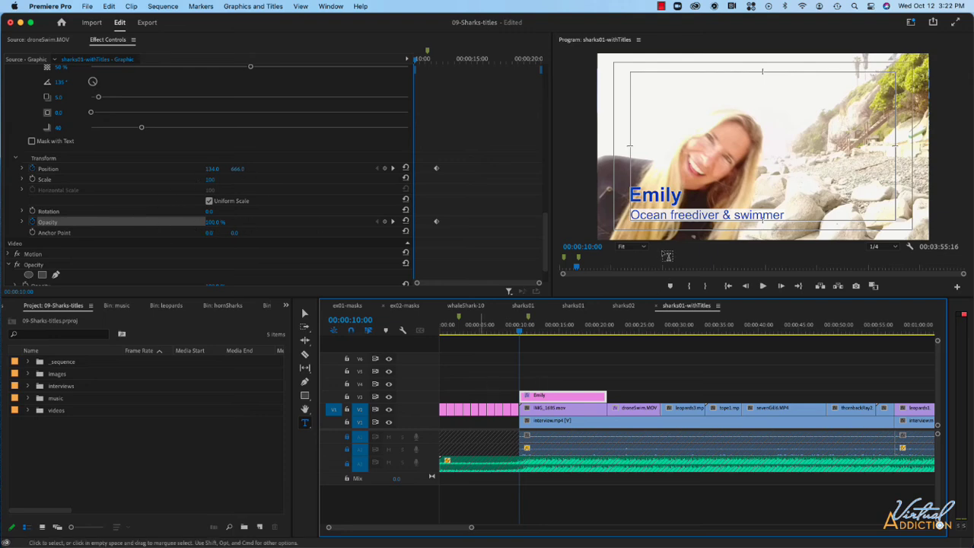
pyautogui.moveTo(238, 168); pyautogui.dragTo(338, 169)
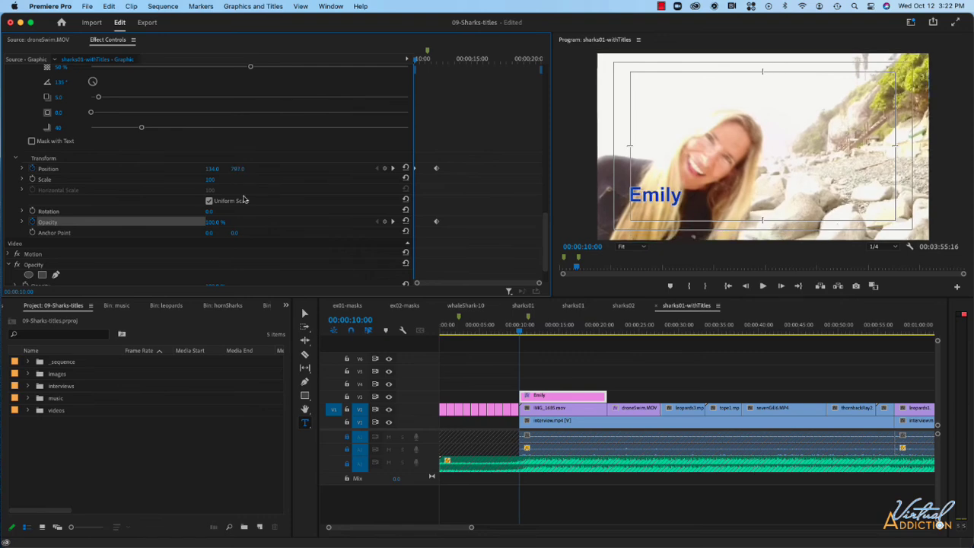
pyautogui.moveTo(212, 223); pyautogui.dragTo(176, 223)
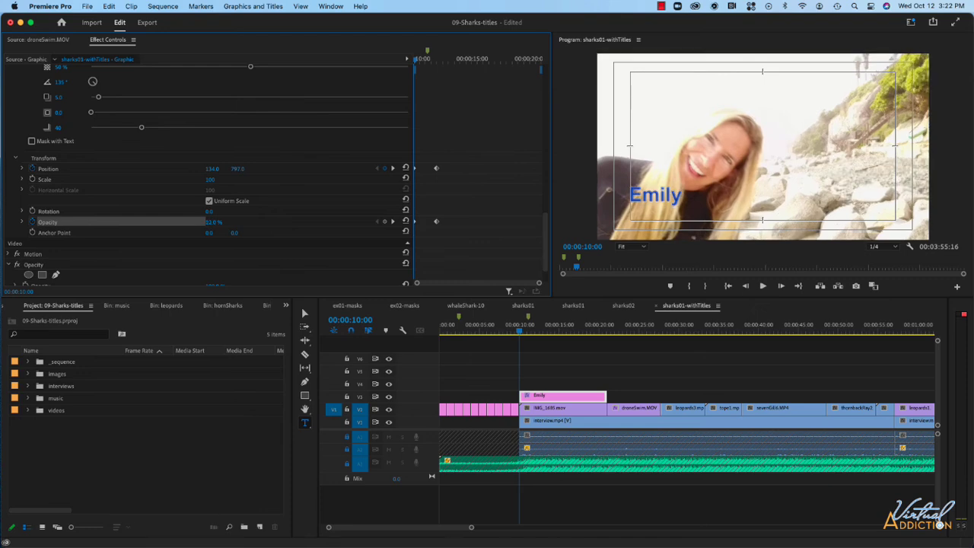
# At 00:00:10:00, set the name text layer's Transform vertical Position to 447 and its Opacity to 0%.
pyautogui.scroll(8, 119, 158)
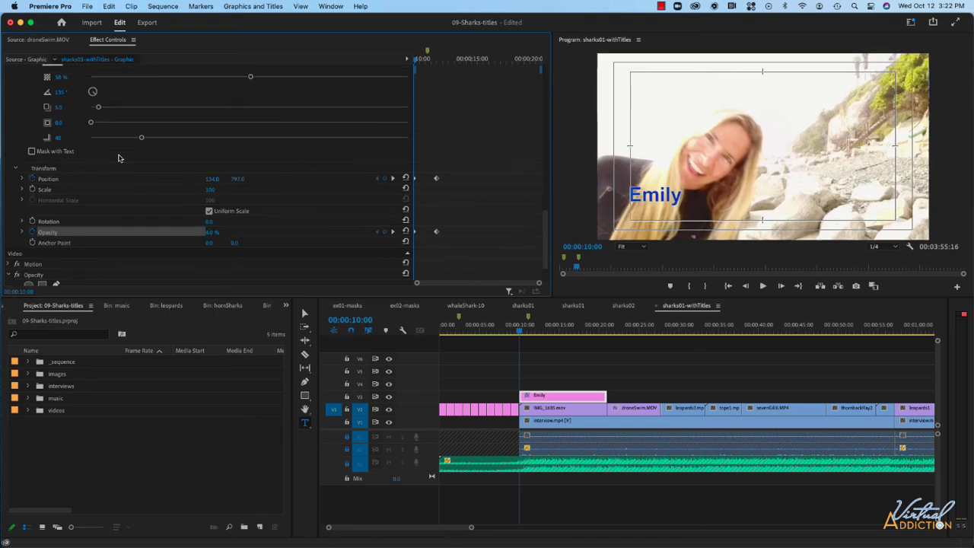
pyautogui.scroll(1, 119, 157)
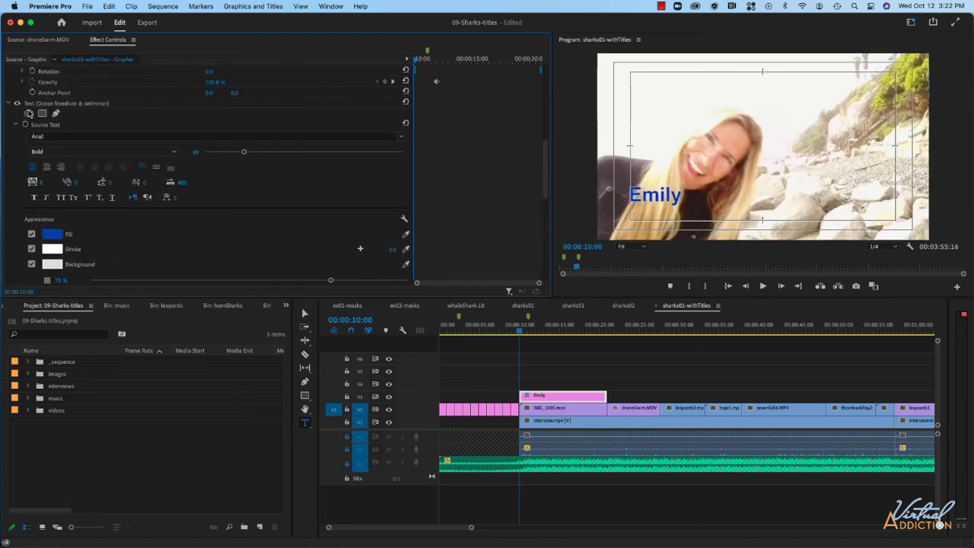
pyautogui.scroll(8, 30, 113)
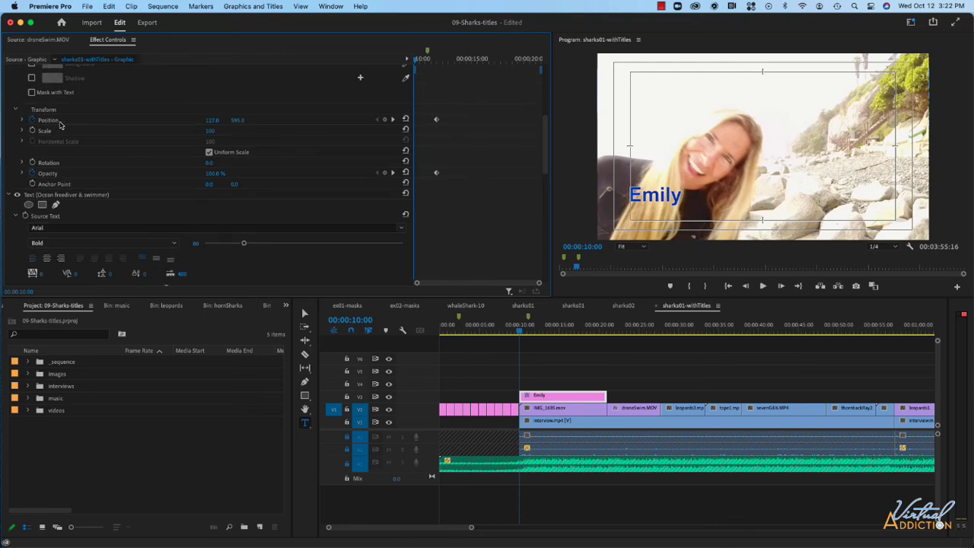
pyautogui.moveTo(237, 121); pyautogui.dragTo(121, 120)
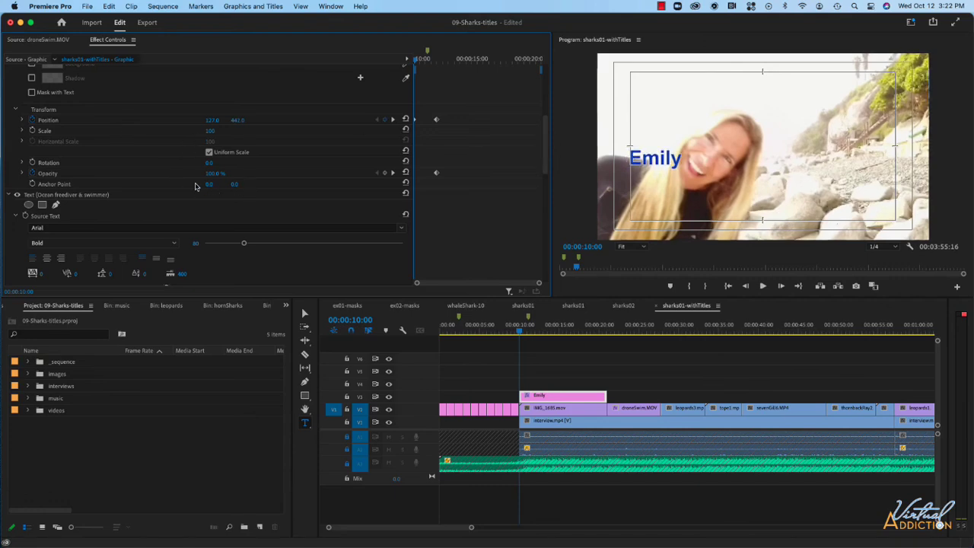
pyautogui.moveTo(188, 177); pyautogui.dragTo(114, 176)
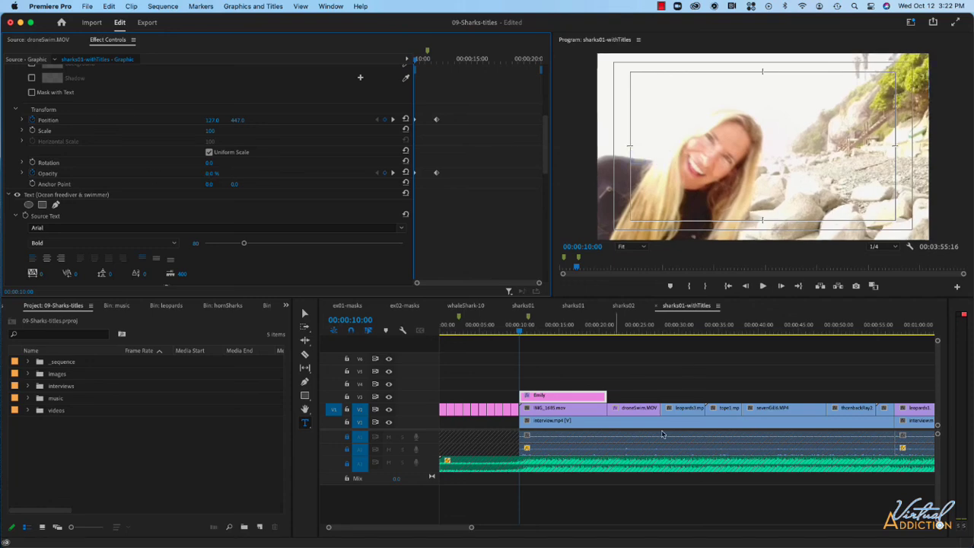
# Play the sequence from 00:00:10:00 to preview both text layers animating in, stopping at about 00:00:14:12.
pyautogui.press('space')
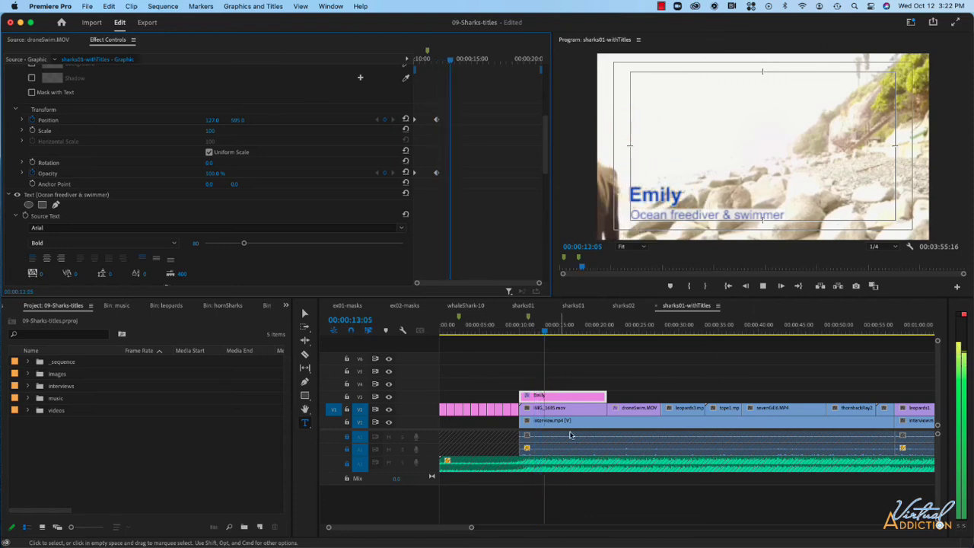
pyautogui.press('space')
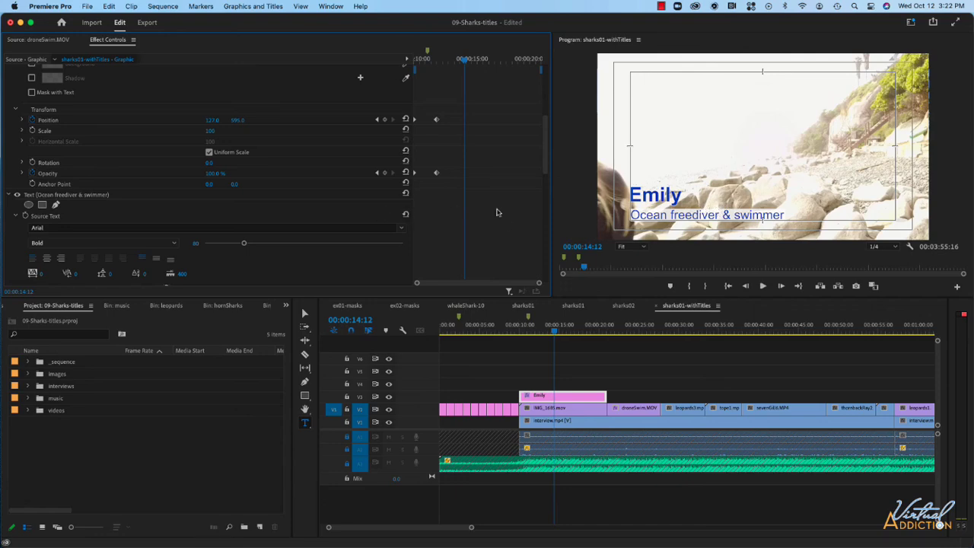
pyautogui.scroll(-5, 497, 212)
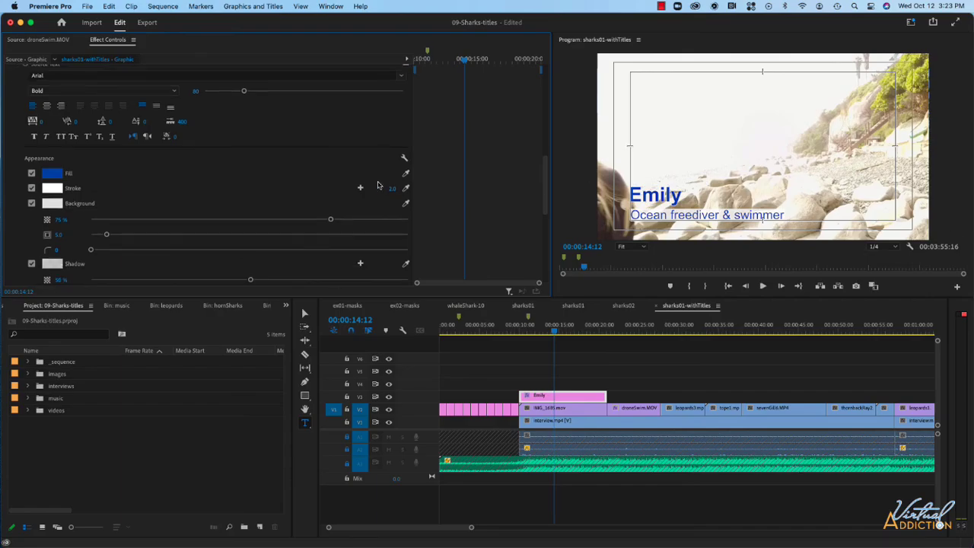